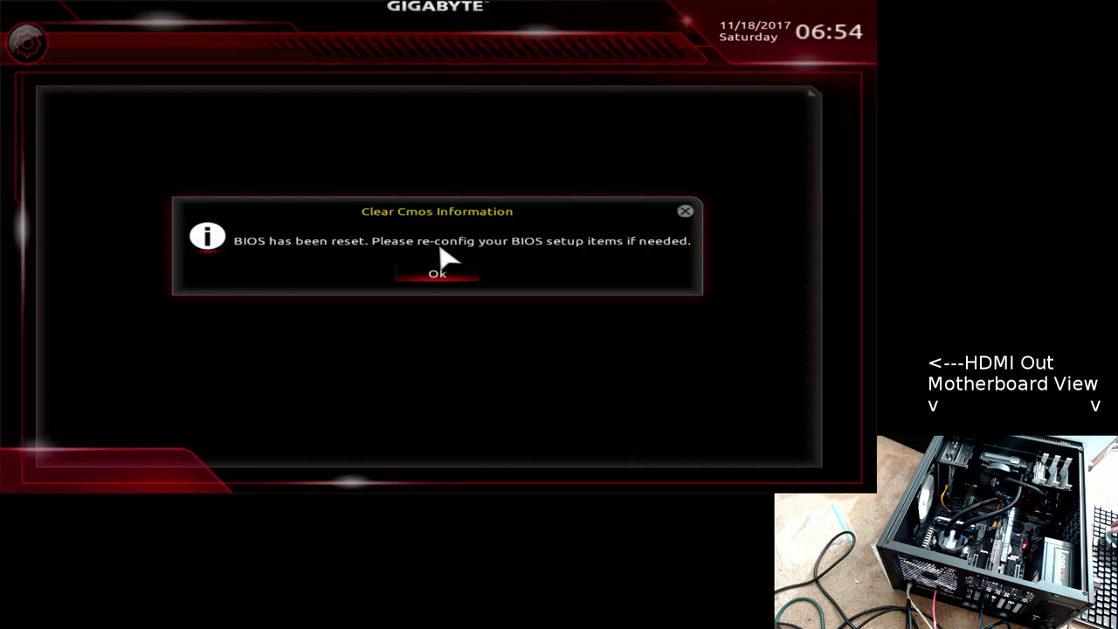
# Dismiss the reset notice, confirm BIOS F3g with 16384MB memory, and view Easy Mode DRAM status
pyautogui.press('Return')
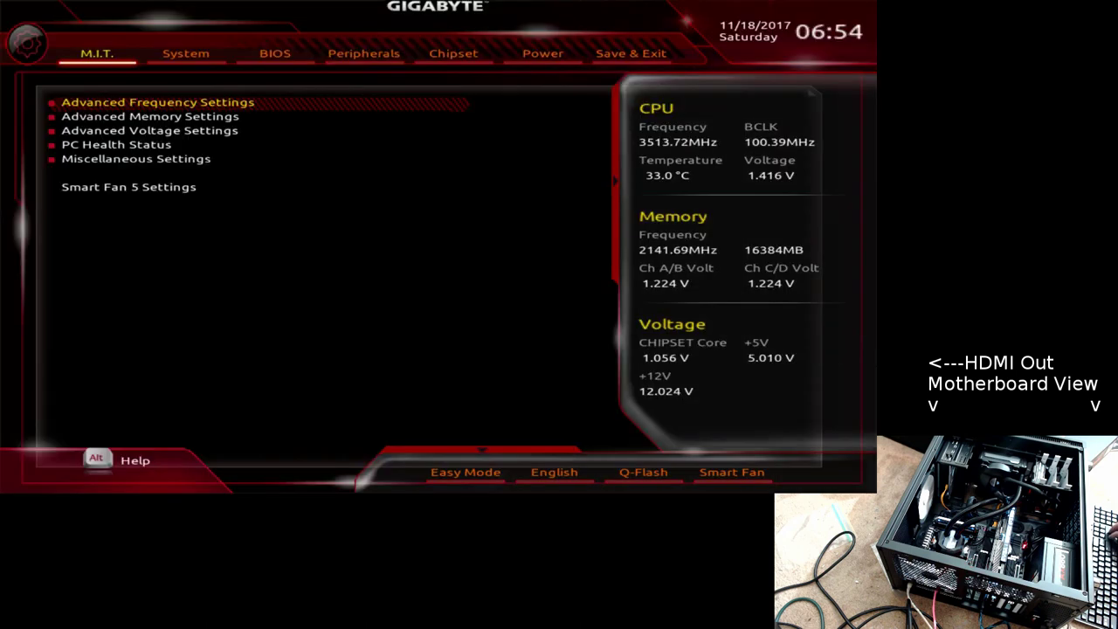
pyautogui.press('Right')
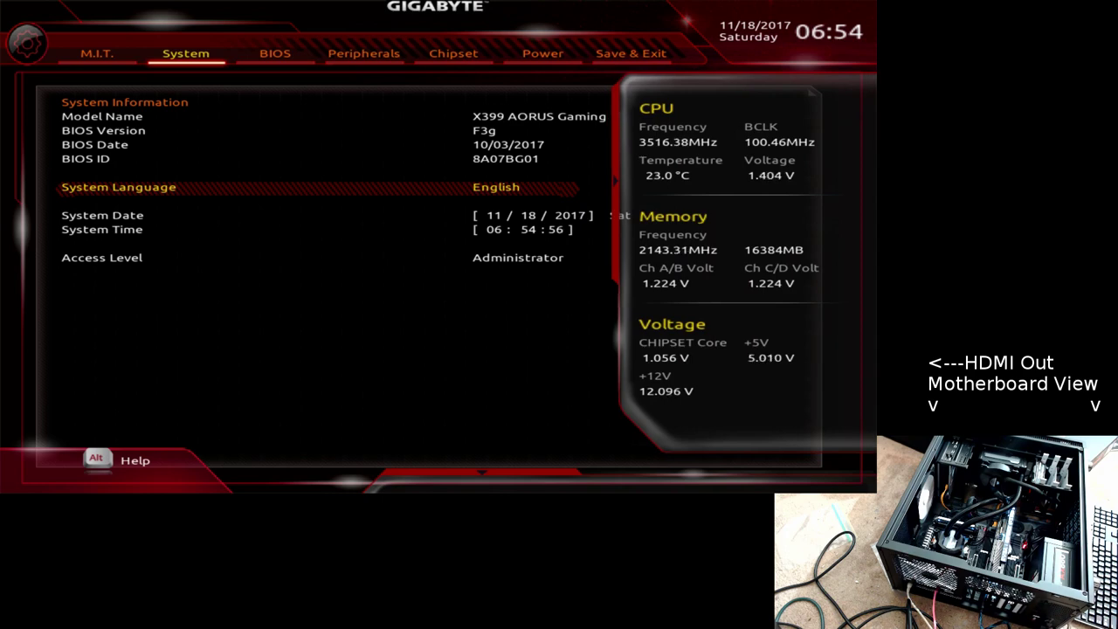
pyautogui.press('F2')
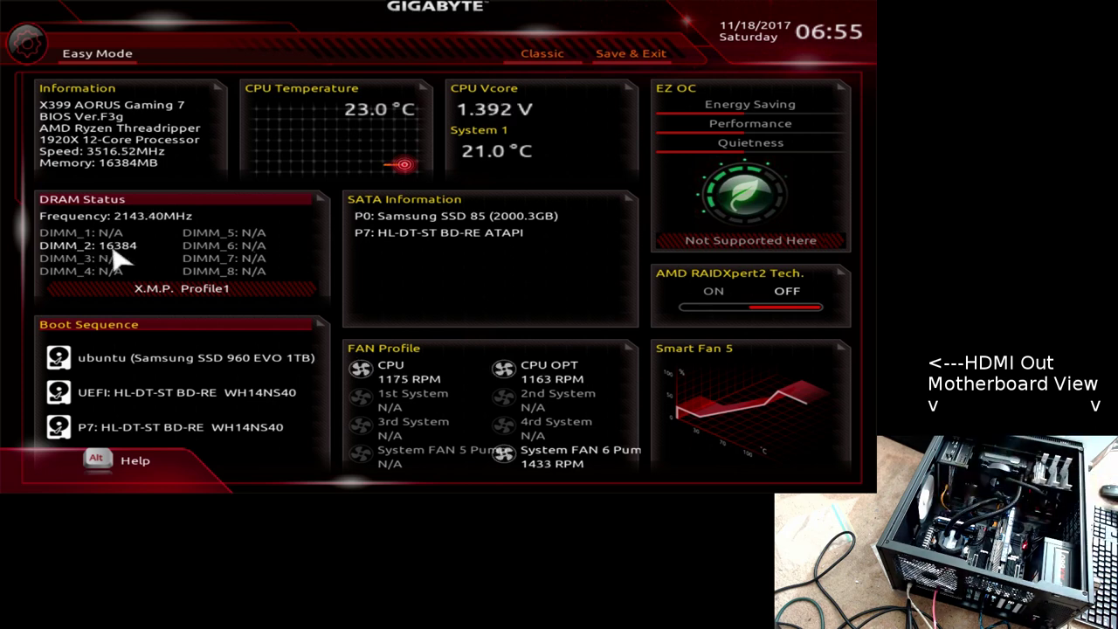
# Return to Classic mode and browse M.I.T. Advanced CPU Core Settings past Core Performance Boost and Cool&Quiet
pyautogui.press('F2')
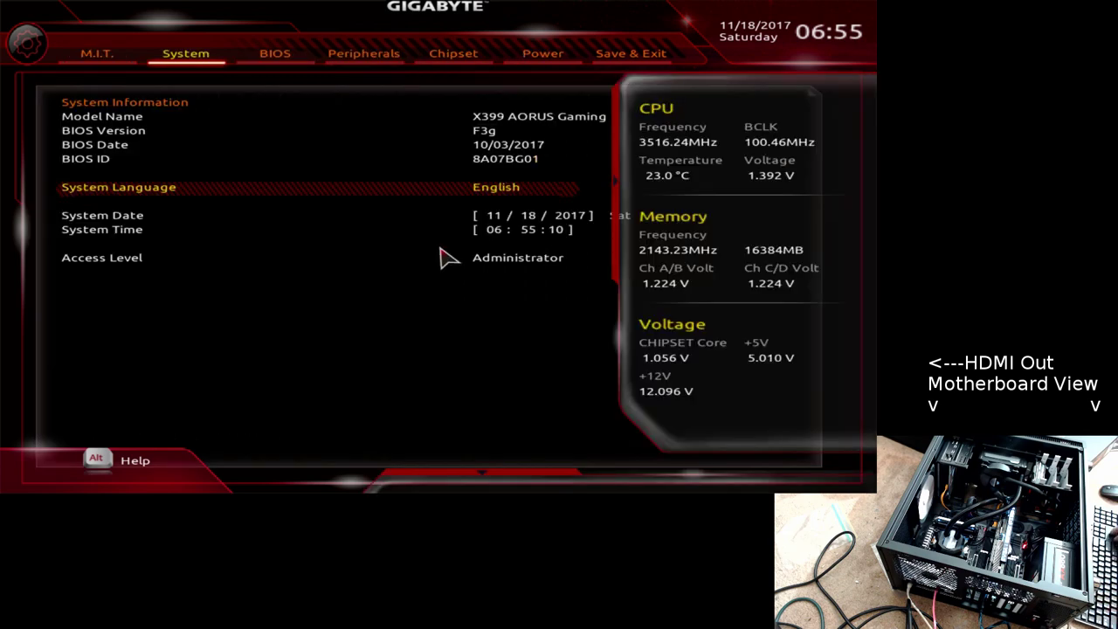
pyautogui.press('Left')
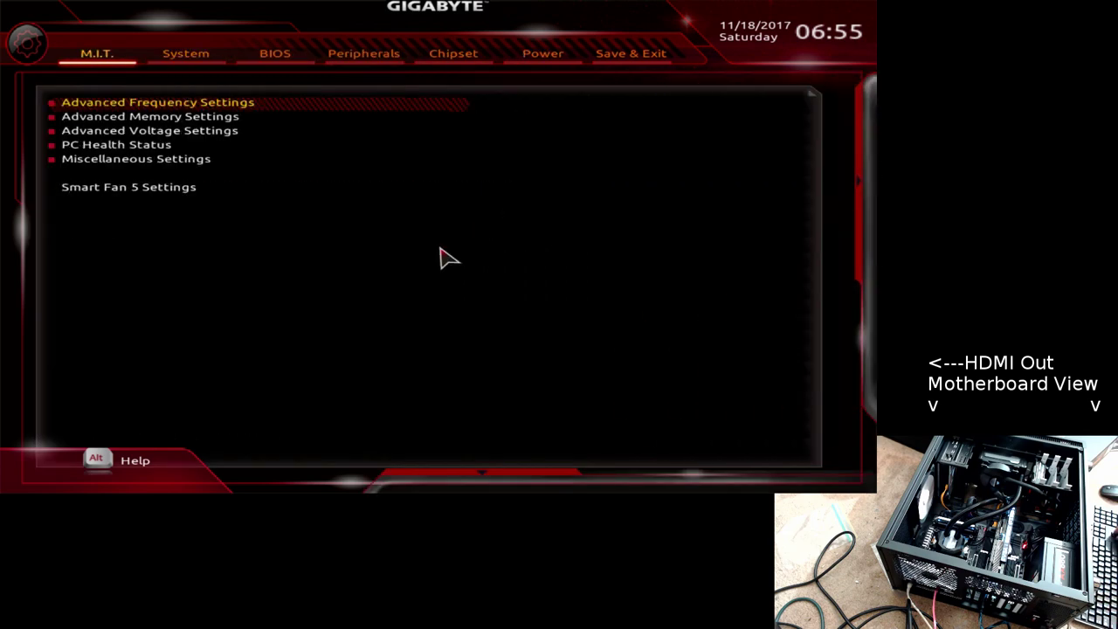
pyautogui.press('Return')
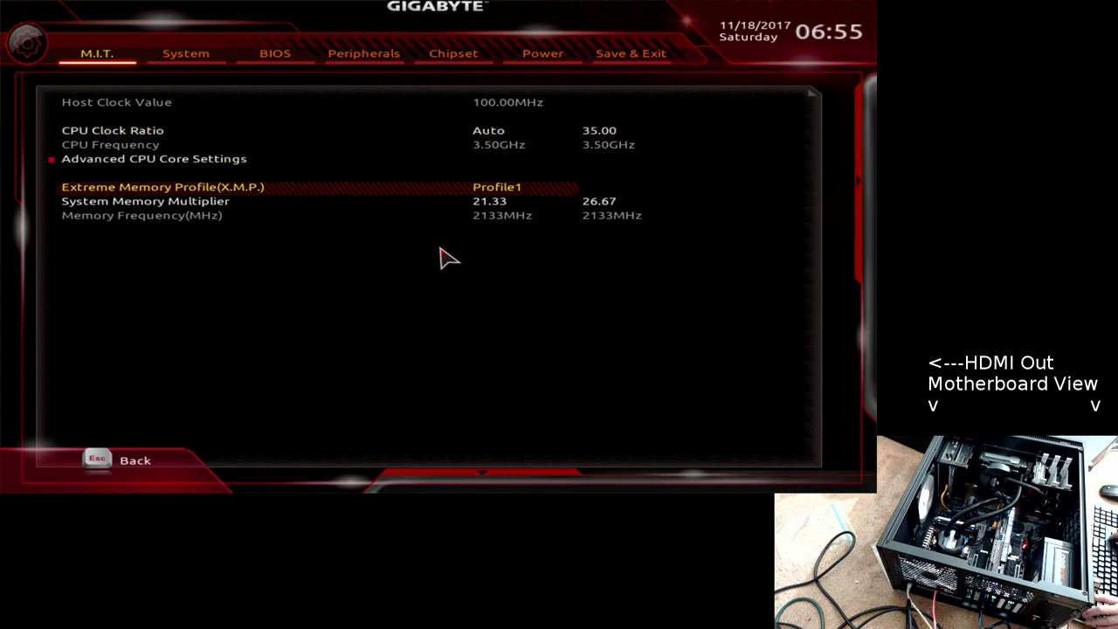
pyautogui.press('Up')
pyautogui.press('Return')
pyautogui.press('Down')
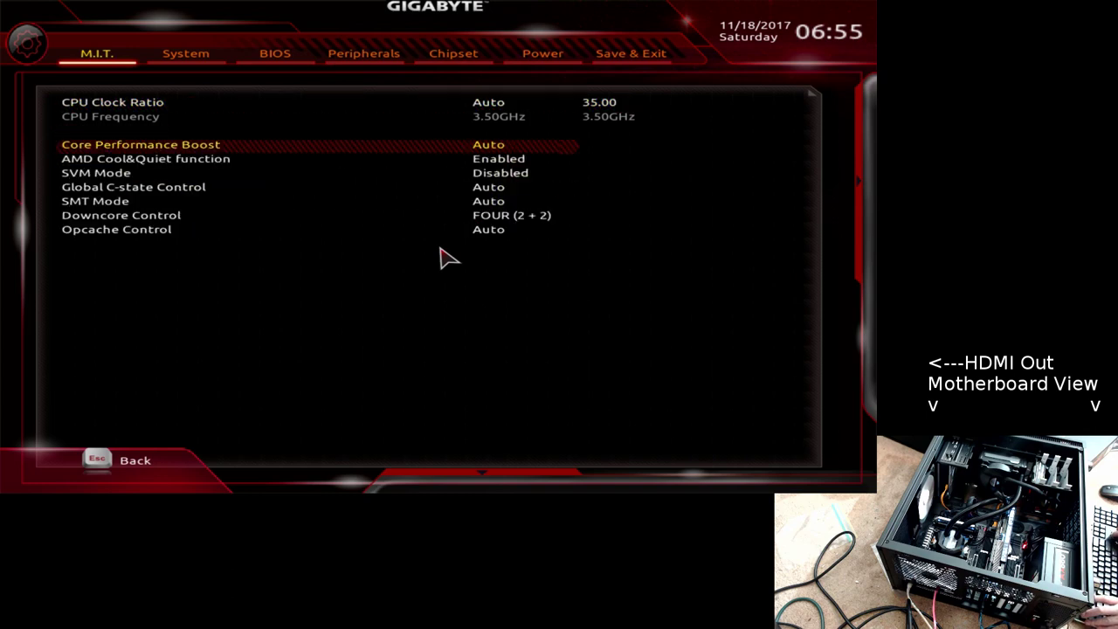
pyautogui.press('Down')
# Change Downcore Control from FOUR (2 + 2) to Auto
pyautogui.press('Escape')
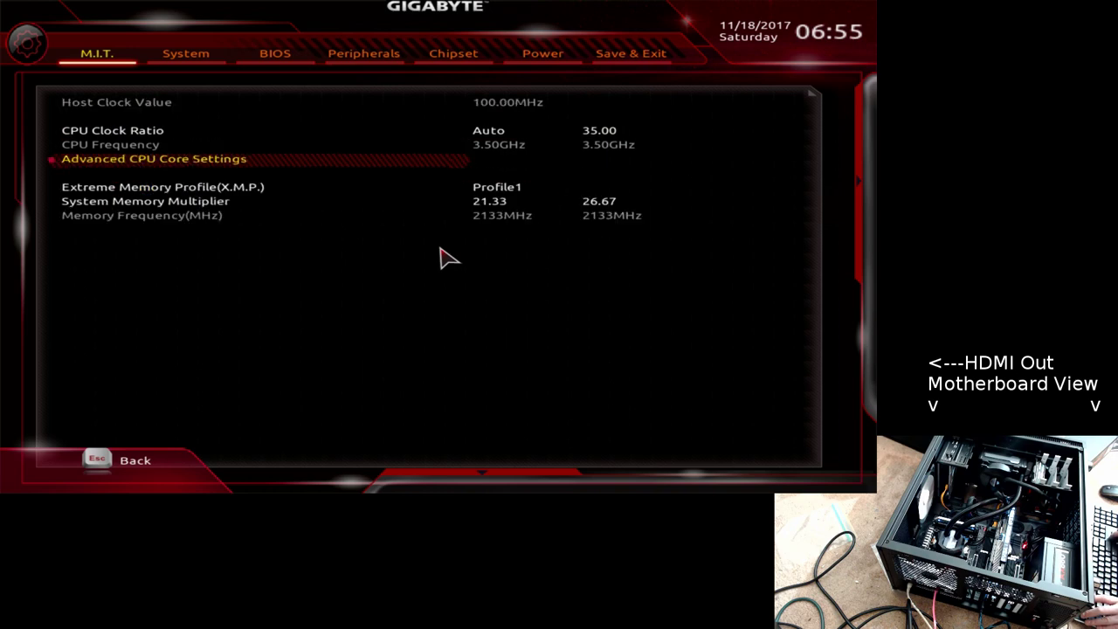
pyautogui.press('Return')
pyautogui.press('Down')
pyautogui.press('Down')
pyautogui.press('Down')
pyautogui.press('Down')
pyautogui.press('Down')
pyautogui.press('Return')
pyautogui.press('Up')
pyautogui.press('Up')
pyautogui.press('Up')
pyautogui.press('Up')
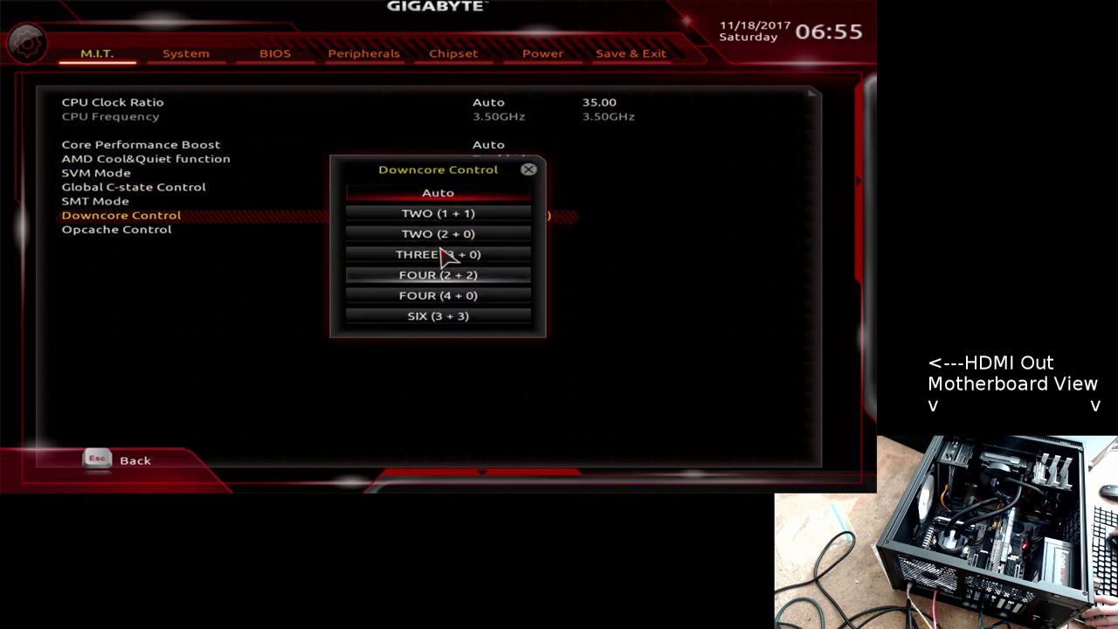
pyautogui.press('Return')
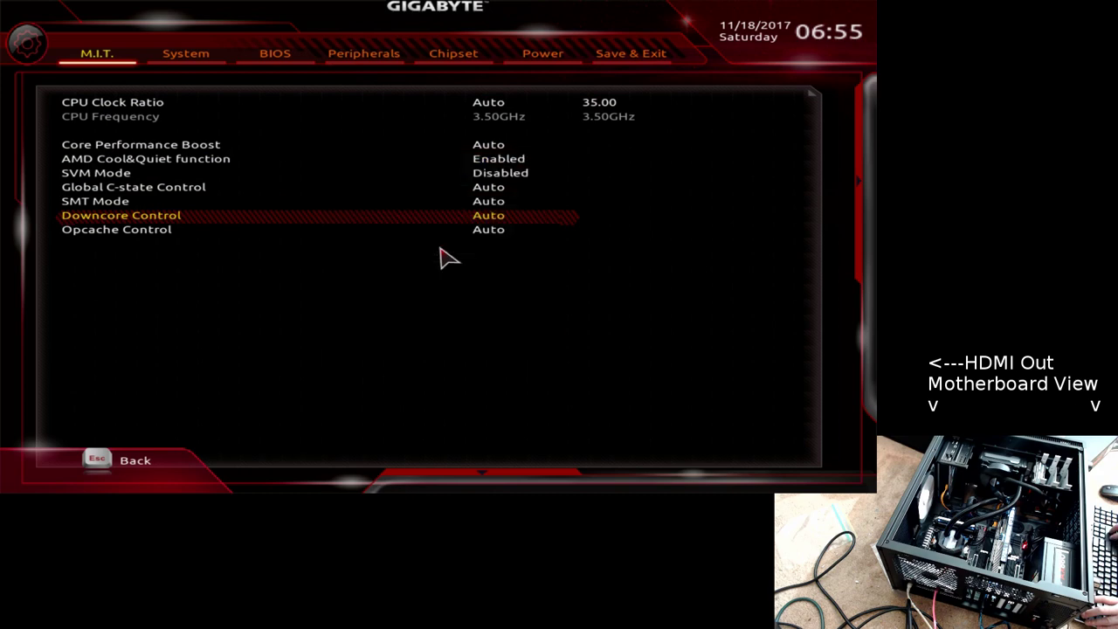
# Check that Extreme Memory Profile (X.M.P.) stays at Profile1
pyautogui.press('Escape')
pyautogui.press('Down')
pyautogui.press('Return')
pyautogui.press('Escape')
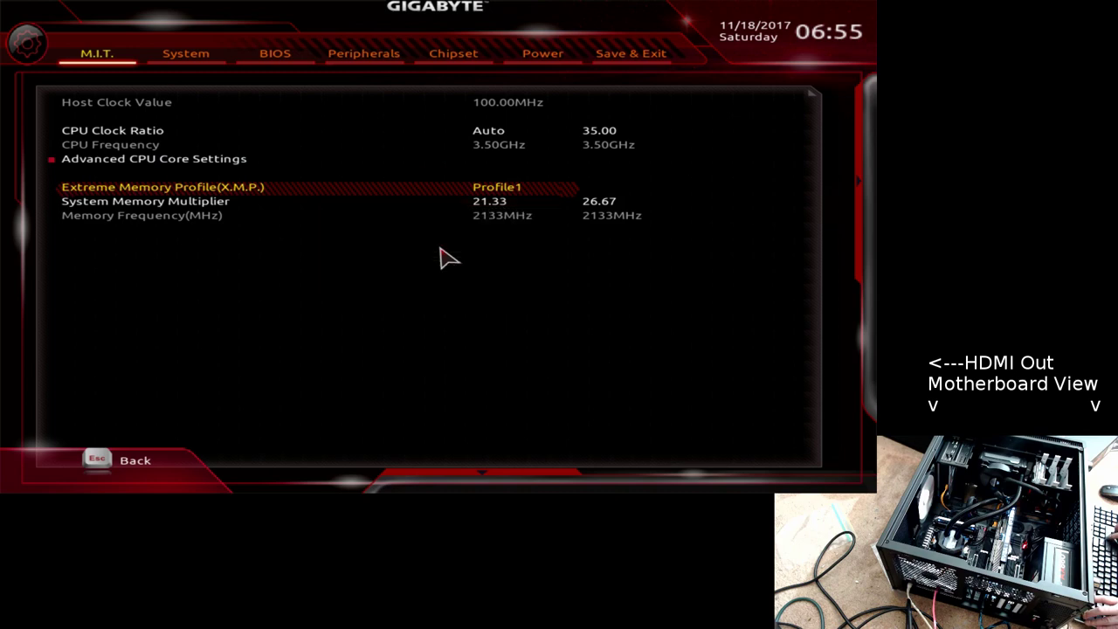
# In Advanced Memory Settings, reset CAS Latency from 16 to Auto
pyautogui.press('Escape')
pyautogui.press('Down')
pyautogui.press('Return')
pyautogui.press('Down')
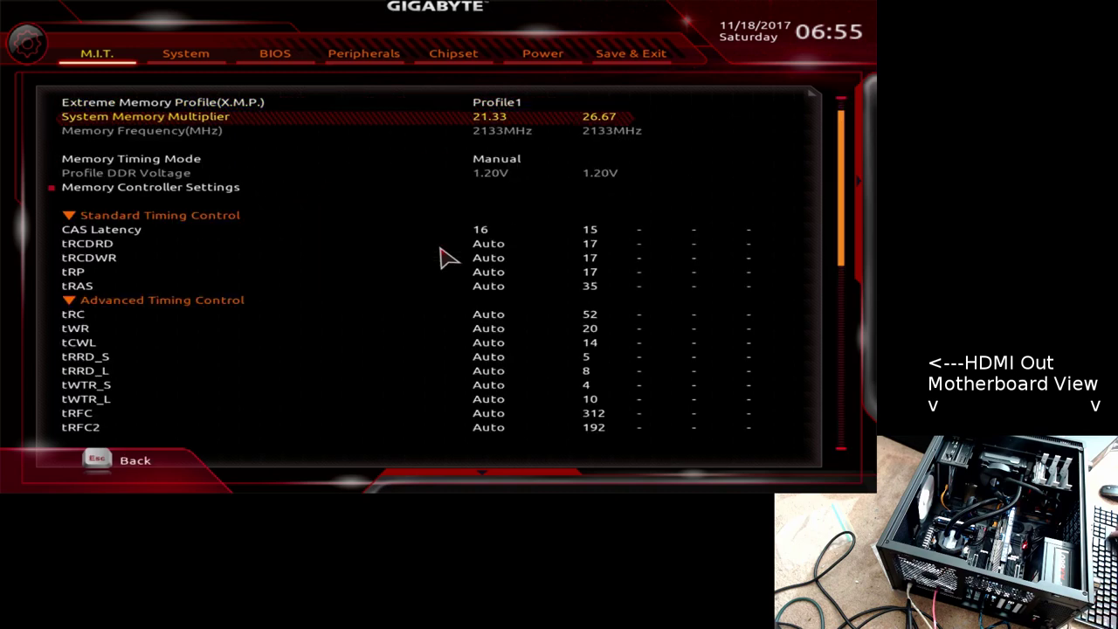
pyautogui.press('Down')
pyautogui.press('Down')
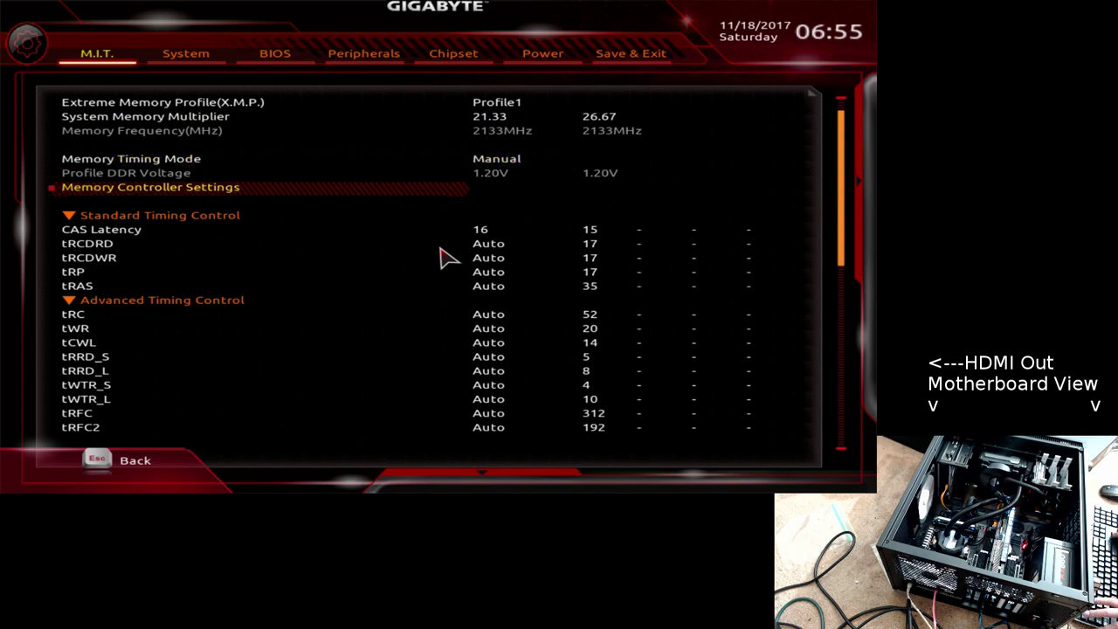
pyautogui.press('Down')
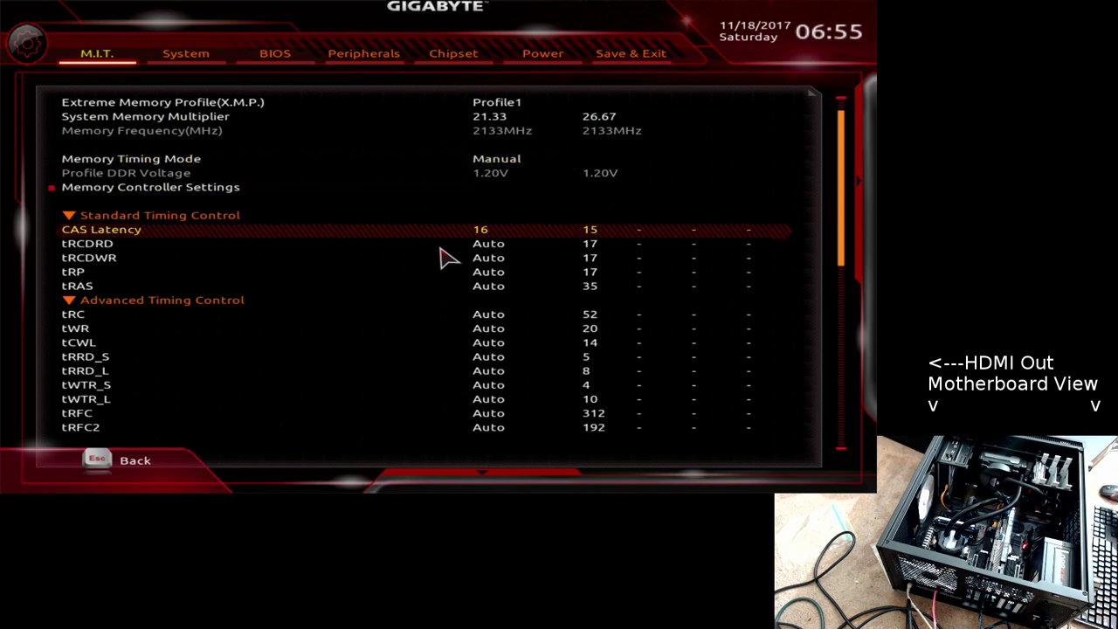
pyautogui.press('BackSpace')
pyautogui.press('BackSpace')
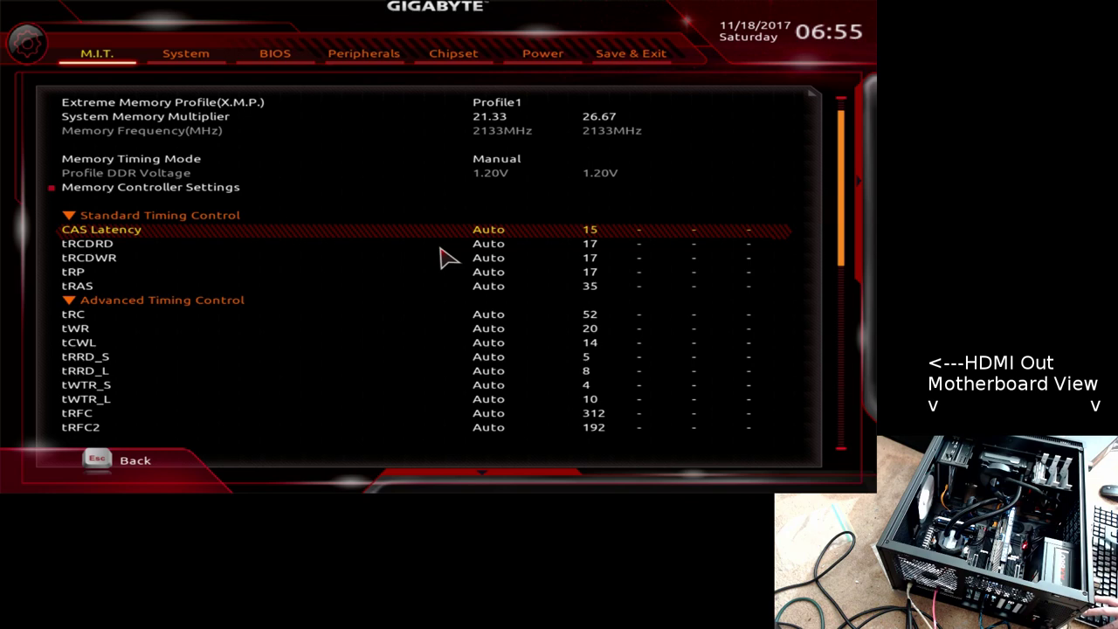
# Review the DRAM Voltage (CH A/B) and (CH C/D) values in Advanced Voltage Settings
pyautogui.press('Escape')
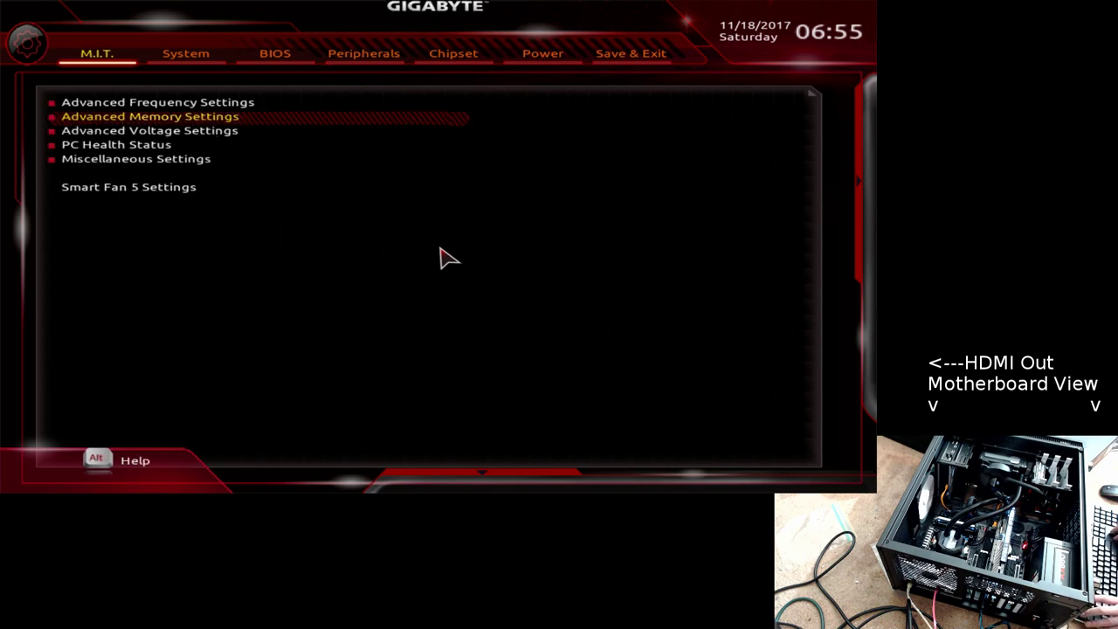
pyautogui.press('Down')
pyautogui.press('Return')
pyautogui.press('Down')
pyautogui.press('Down')
pyautogui.press('Down')
pyautogui.press('Down')
pyautogui.press('Down')
pyautogui.press('Down')
pyautogui.press('Down')
pyautogui.press('Down')
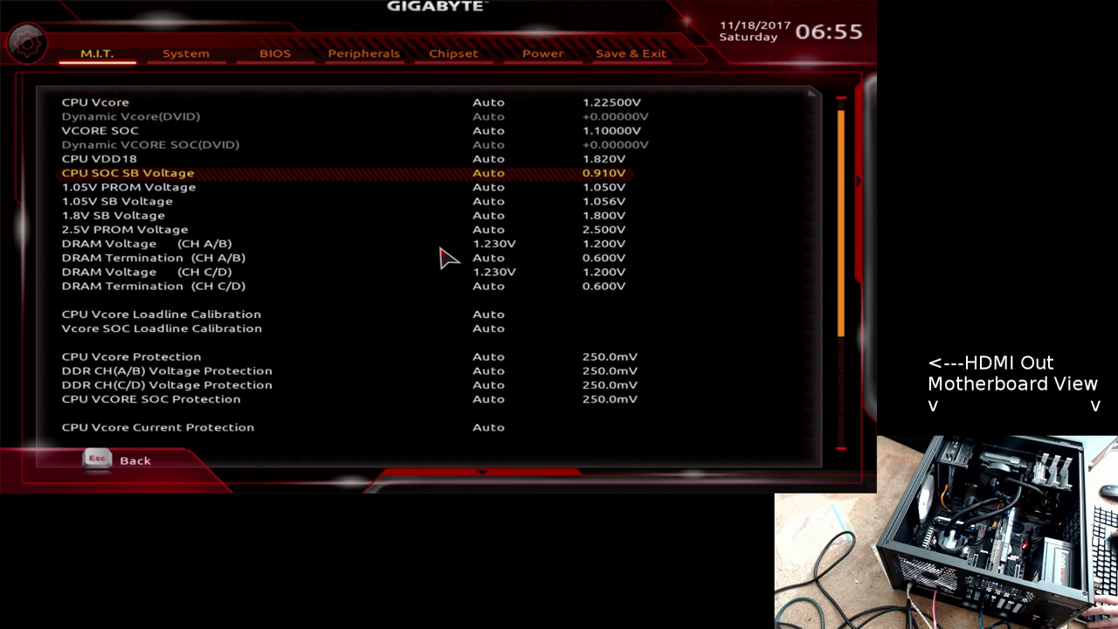
pyautogui.press('Down')
pyautogui.press('Down')
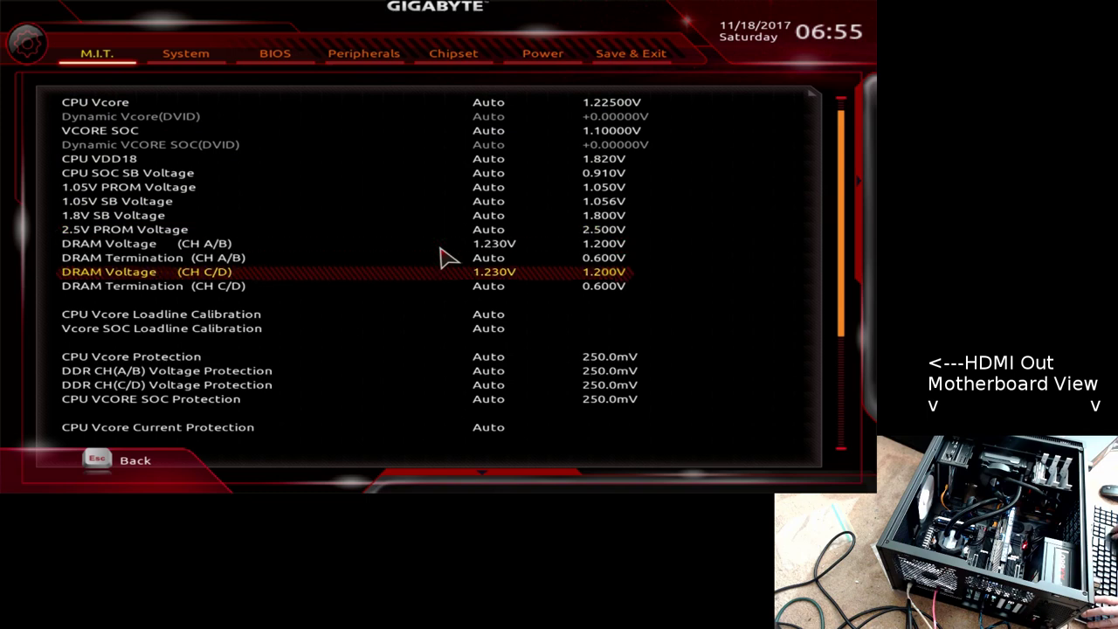
pyautogui.press('Escape')
# In Smart Fan 5 Settings, set the Monitor field to System FAN 6 Pump
pyautogui.press('Down')
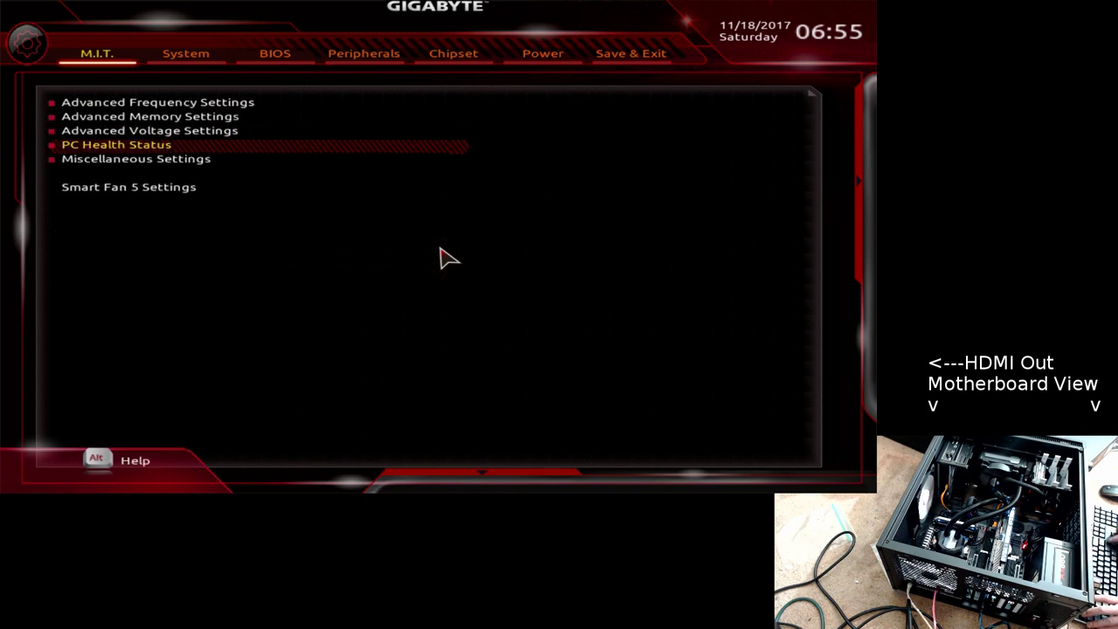
pyautogui.press('Down')
pyautogui.press('Down')
pyautogui.press('Return')
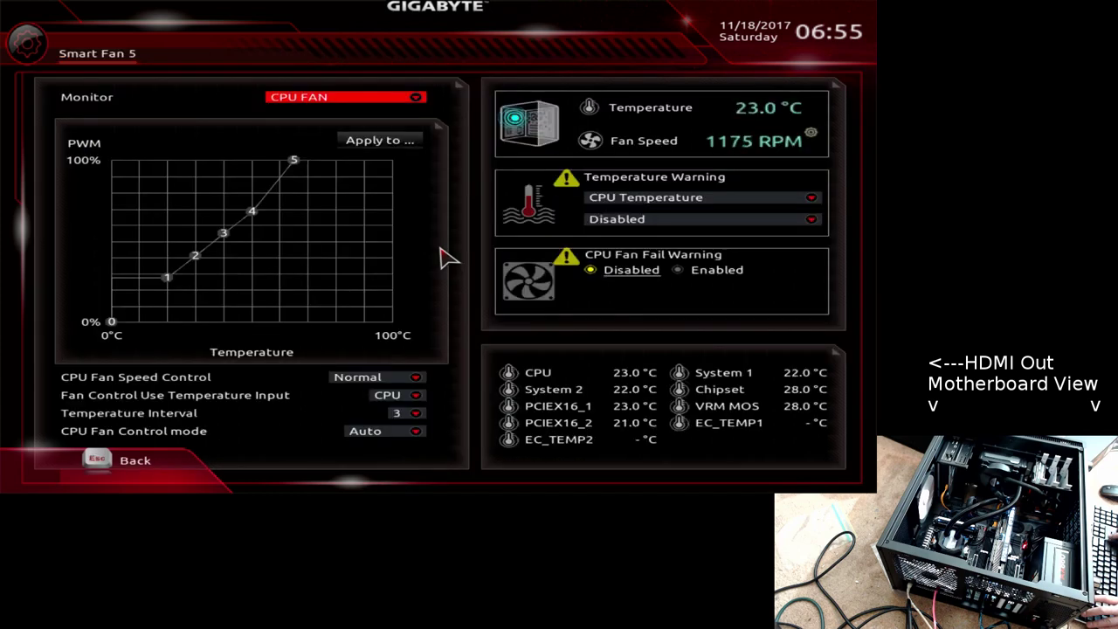
pyautogui.press('Down')
pyautogui.press('Up')
pyautogui.press('Return')
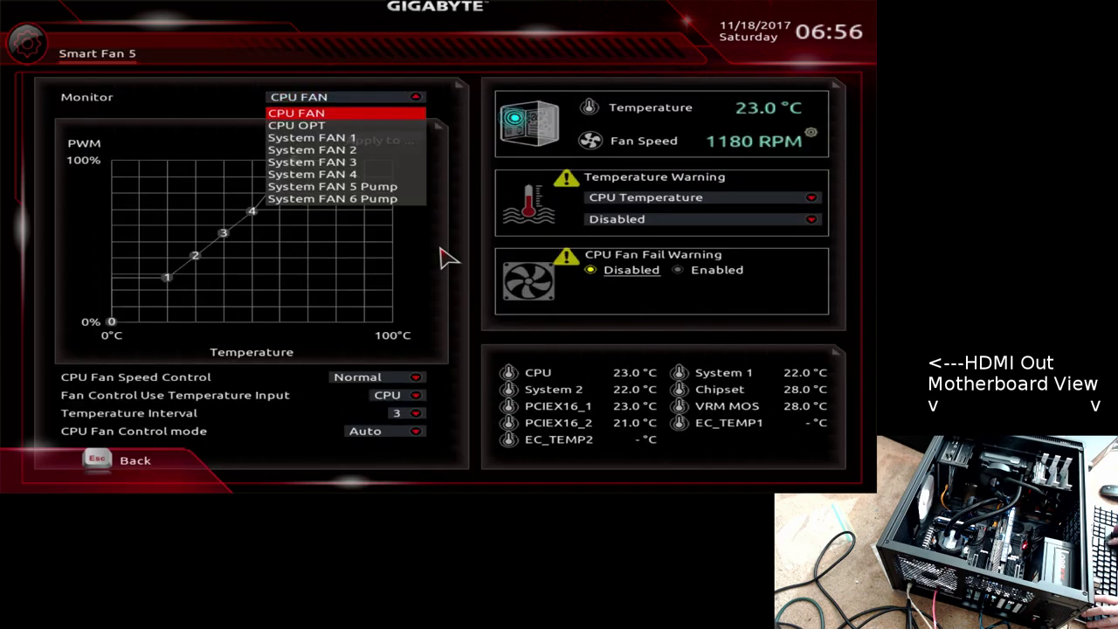
pyautogui.press('Down')
pyautogui.press('Down')
pyautogui.press('Down')
pyautogui.press('Down')
pyautogui.press('Down')
pyautogui.press('Down')
pyautogui.press('Down')
pyautogui.press('Return')
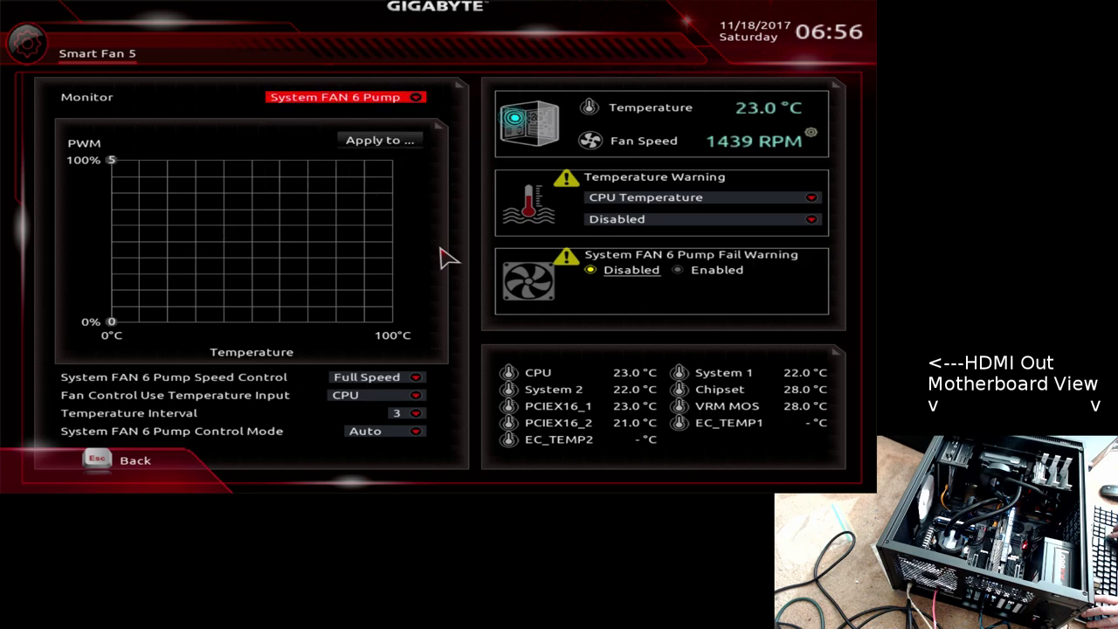
# Cancel the quit-without-saving prompt, then save the configuration with F10 and reboot
pyautogui.press('Escape')
pyautogui.press('Escape')
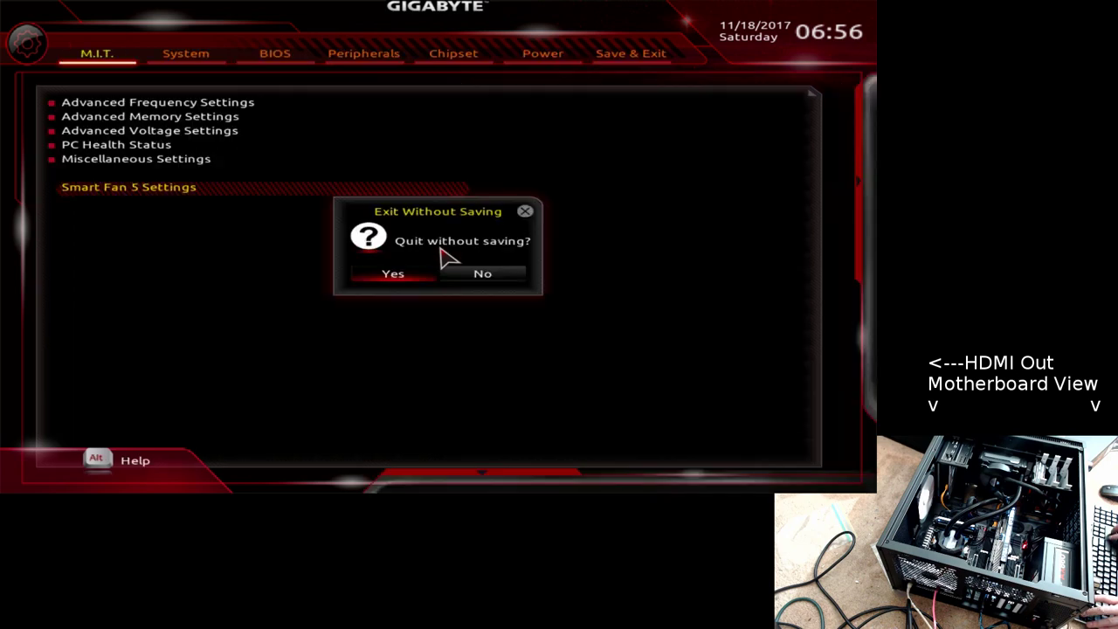
pyautogui.press('Escape')
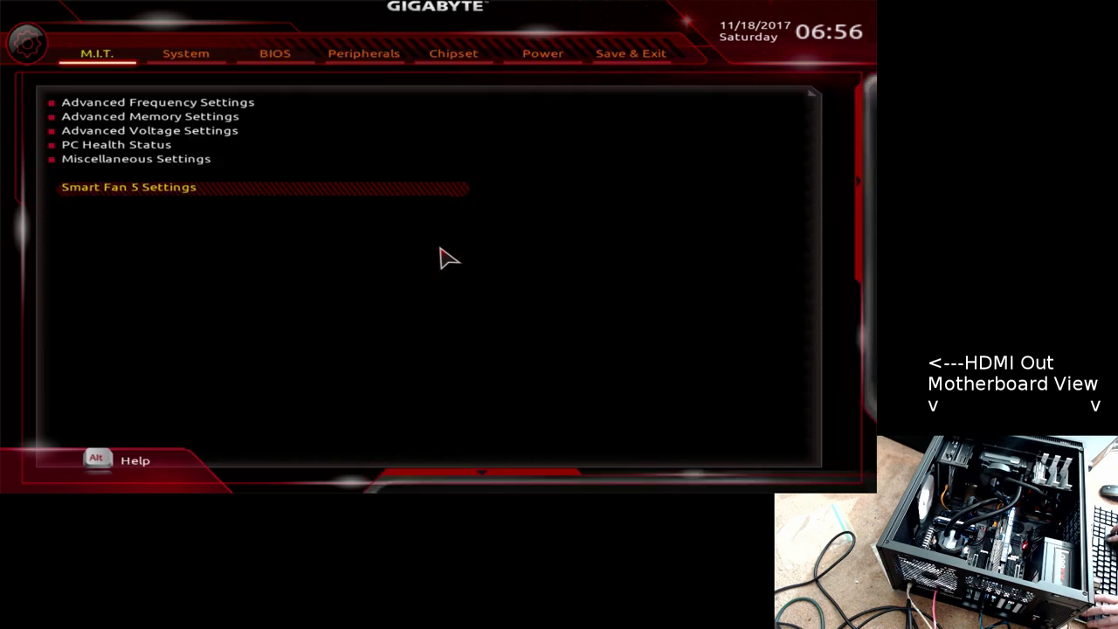
pyautogui.press('F10')
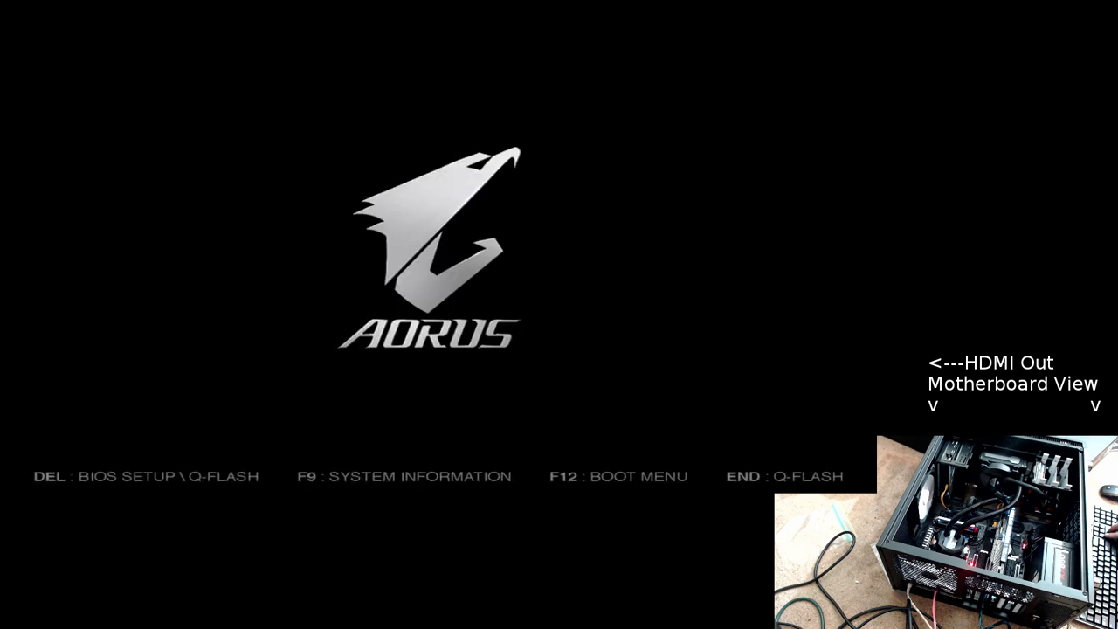
# Enter setup at startup, toggle Easy Mode and the hardware status panel, then dismiss the exit prompt
pyautogui.press('Delete')
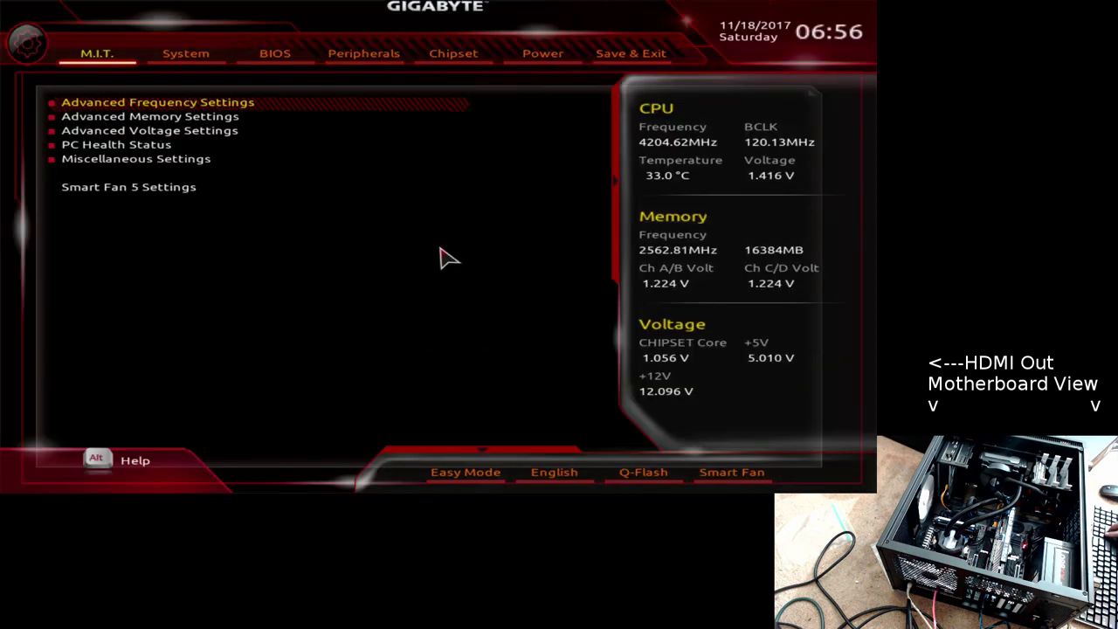
pyautogui.press('F2')
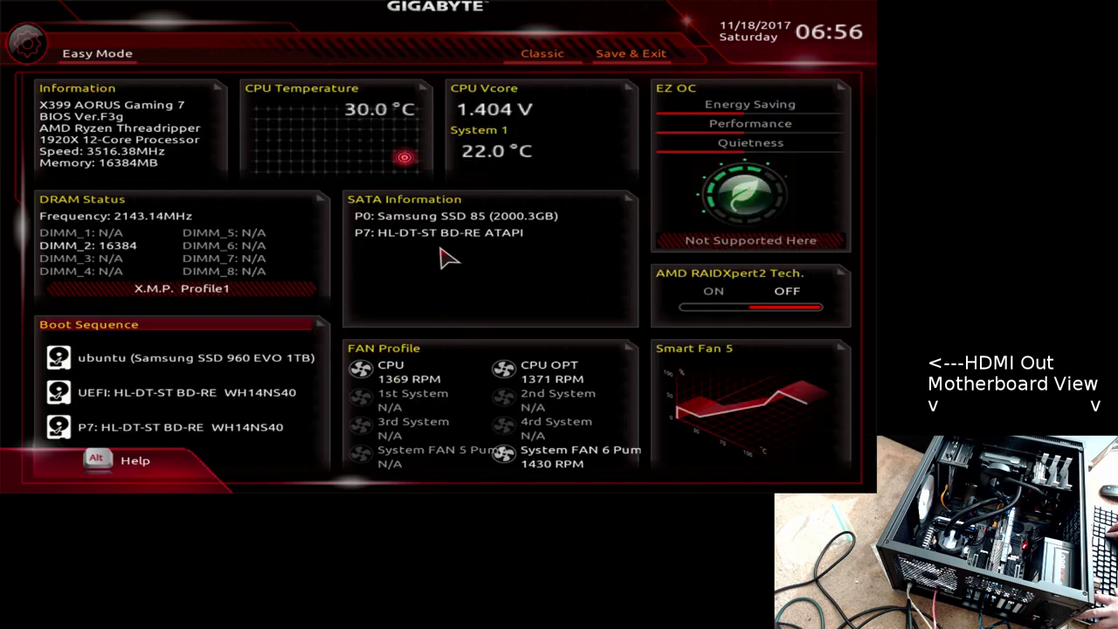
pyautogui.press('F2')
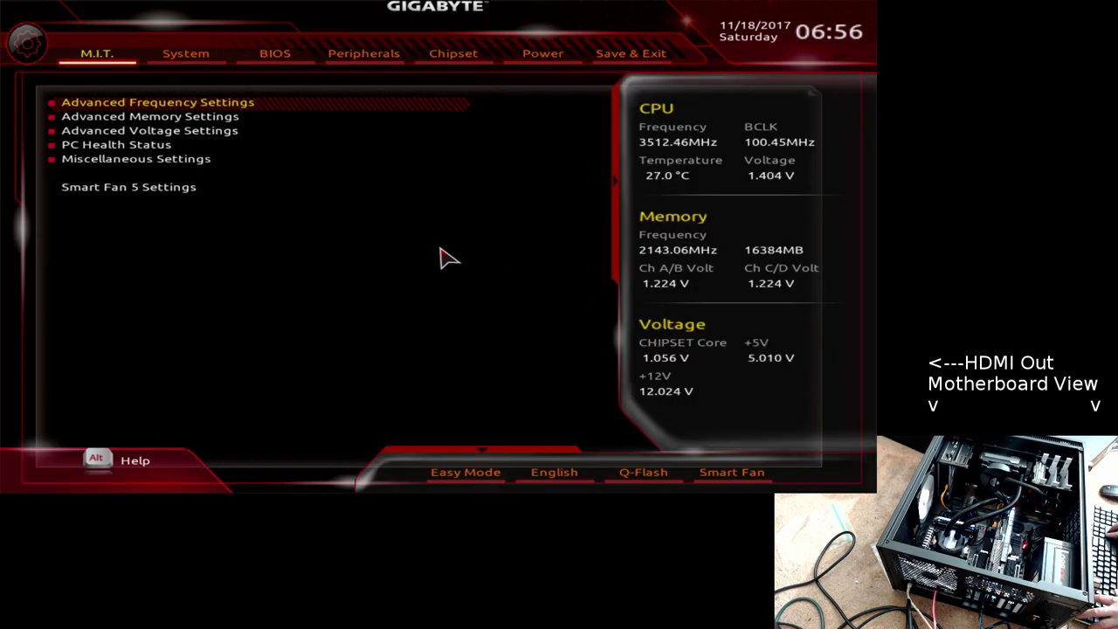
pyautogui.hotkey('ctrl', 's')
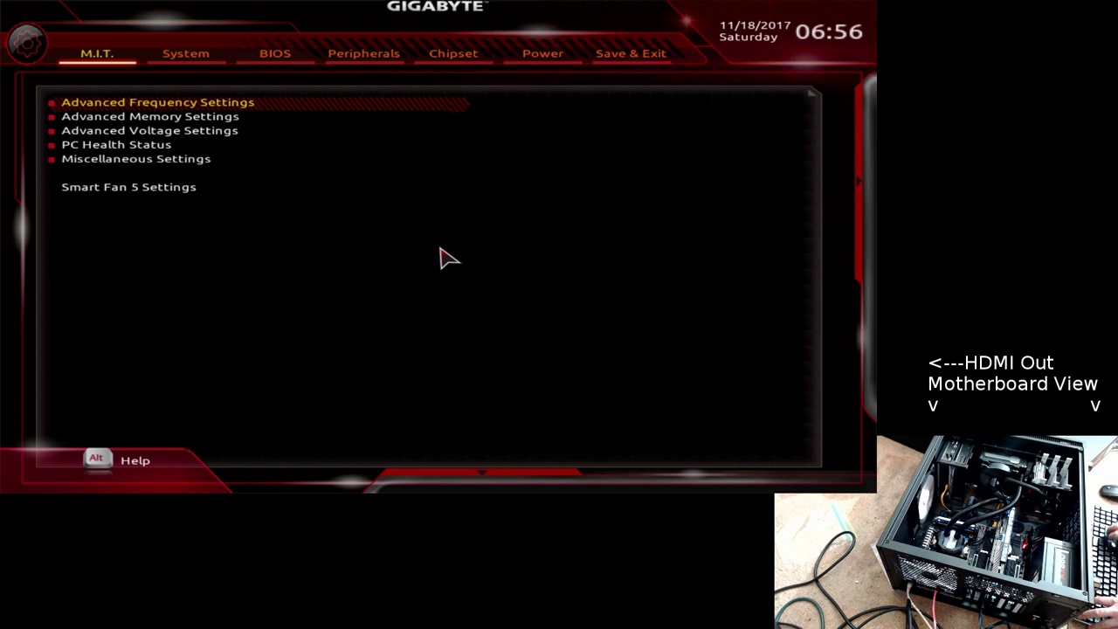
pyautogui.hotkey('ctrl', 's')
pyautogui.press('Escape')
pyautogui.press('Escape')
# Set CSM Support to Disabled on the BIOS boot settings page
pyautogui.press('Left')
pyautogui.press('Down')
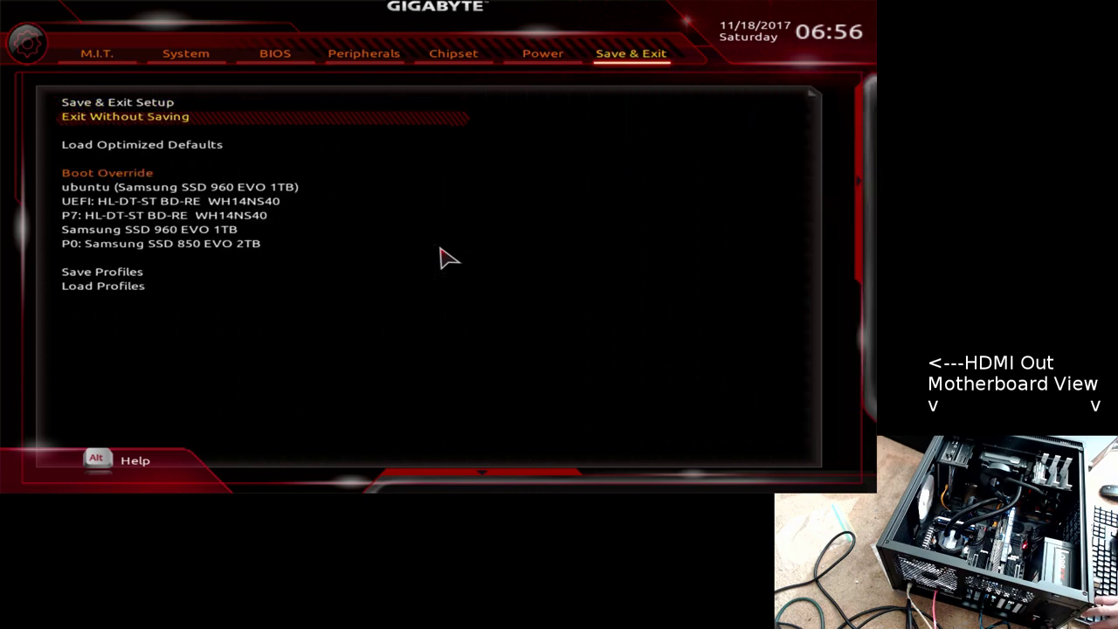
pyautogui.press('Down')
pyautogui.press('Left')
pyautogui.press('Left')
pyautogui.press('Left')
pyautogui.press('Left')
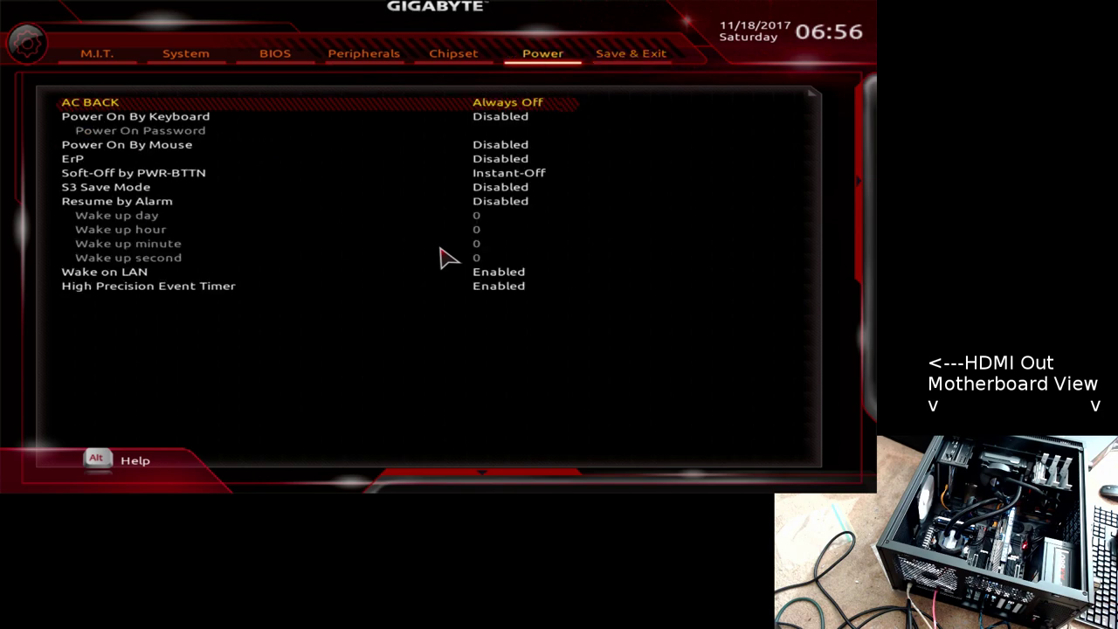
pyautogui.press('Down')
pyautogui.press('Down')
pyautogui.press('Down')
pyautogui.press('Down')
pyautogui.press('Down')
pyautogui.press('Down')
pyautogui.press('Down')
pyautogui.press('Down')
pyautogui.press('Down')
pyautogui.press('Down')
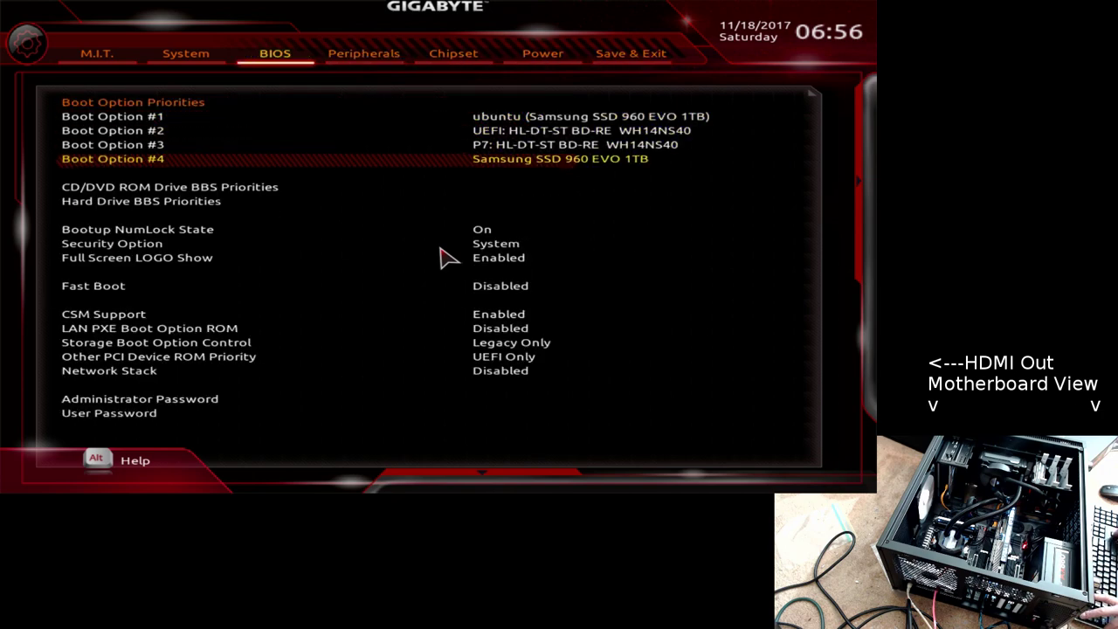
pyautogui.press('Return')
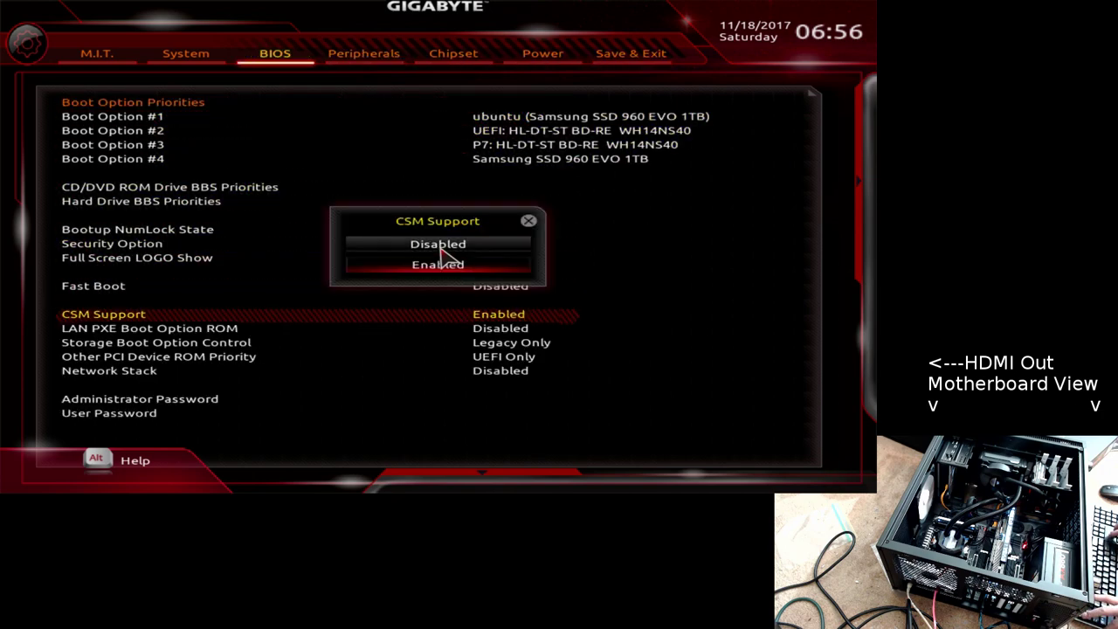
pyautogui.press('Up')
pyautogui.press('Return')
# Browse the Peripherals and Chipset settings through to the Save & Exit options
pyautogui.press('Right')
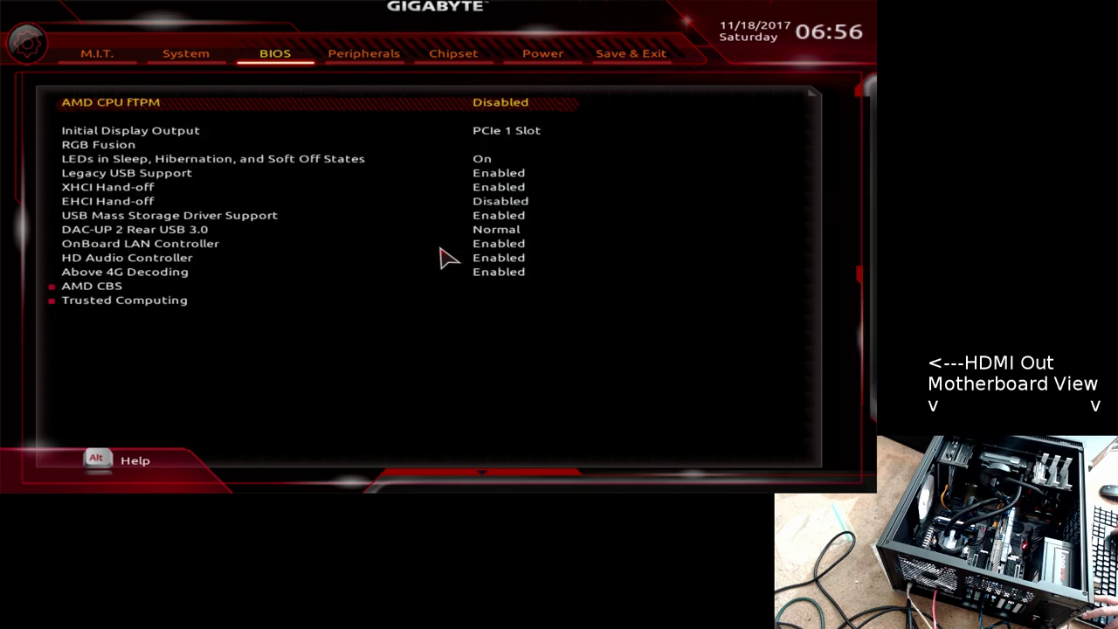
pyautogui.press('Down')
pyautogui.press('Down')
pyautogui.press('Down')
pyautogui.press('Right')
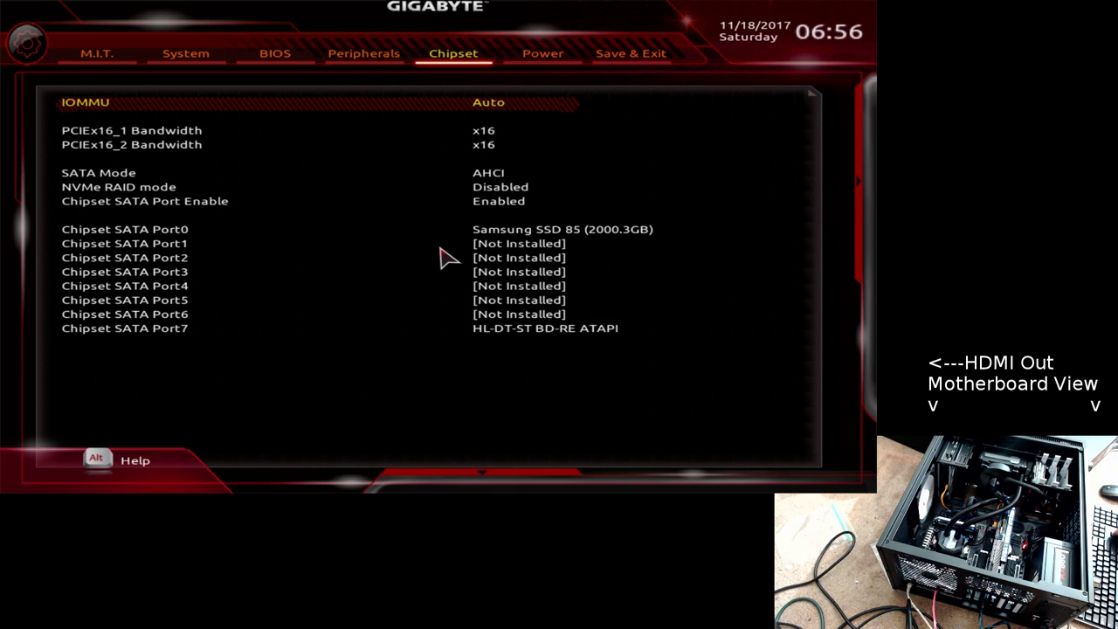
pyautogui.press('Right')
pyautogui.press('Right')
pyautogui.press('Down')
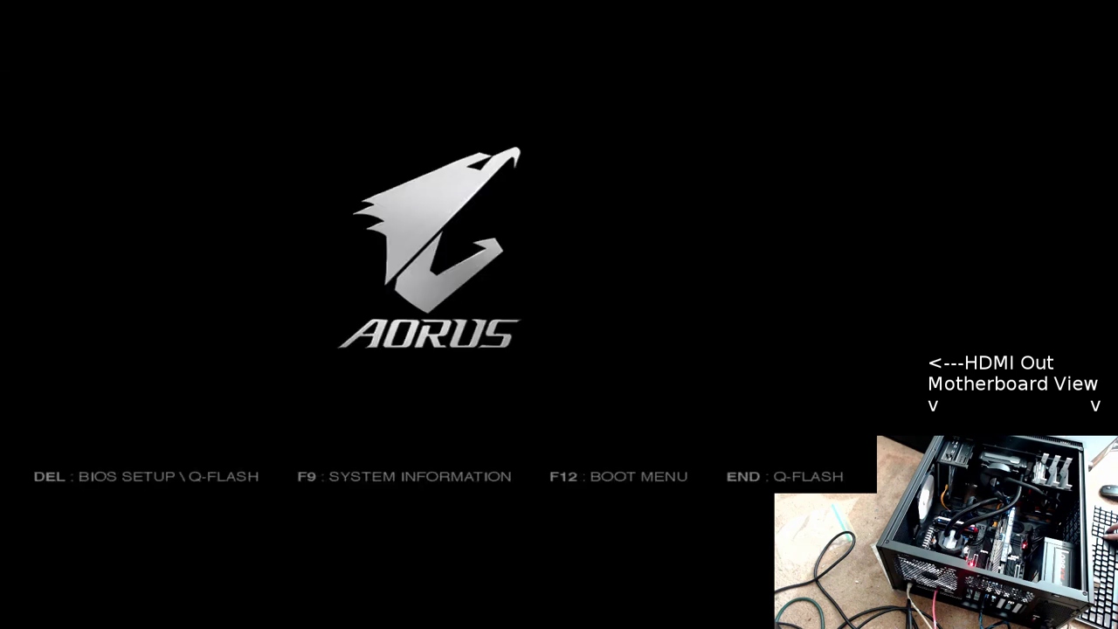
# Re-enter setup with DEL during startup and view the Save & Exit boot override list
pyautogui.press('Delete')
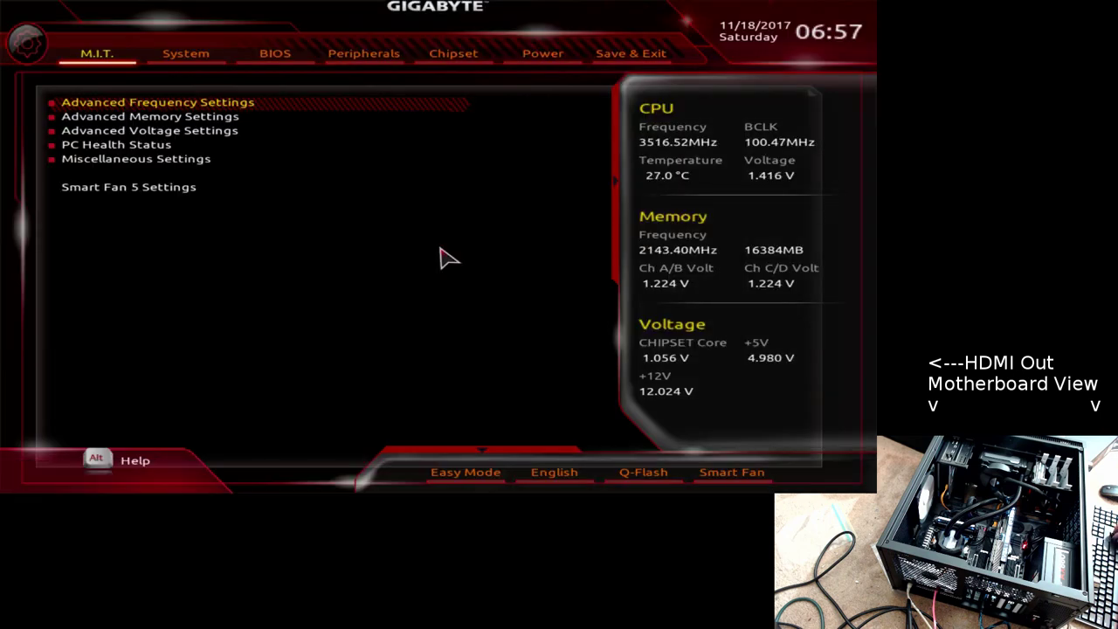
pyautogui.press('Left')
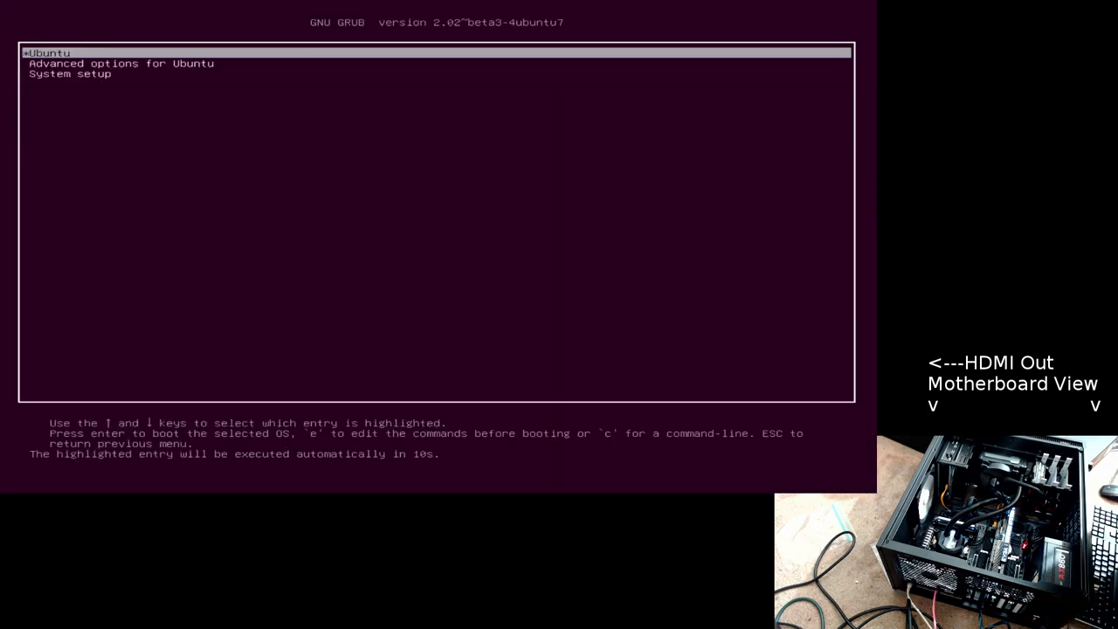
# Halt the GRUB countdown and delete pcie_aspm=off from the Ubuntu entry's linux line
pyautogui.press('Down')
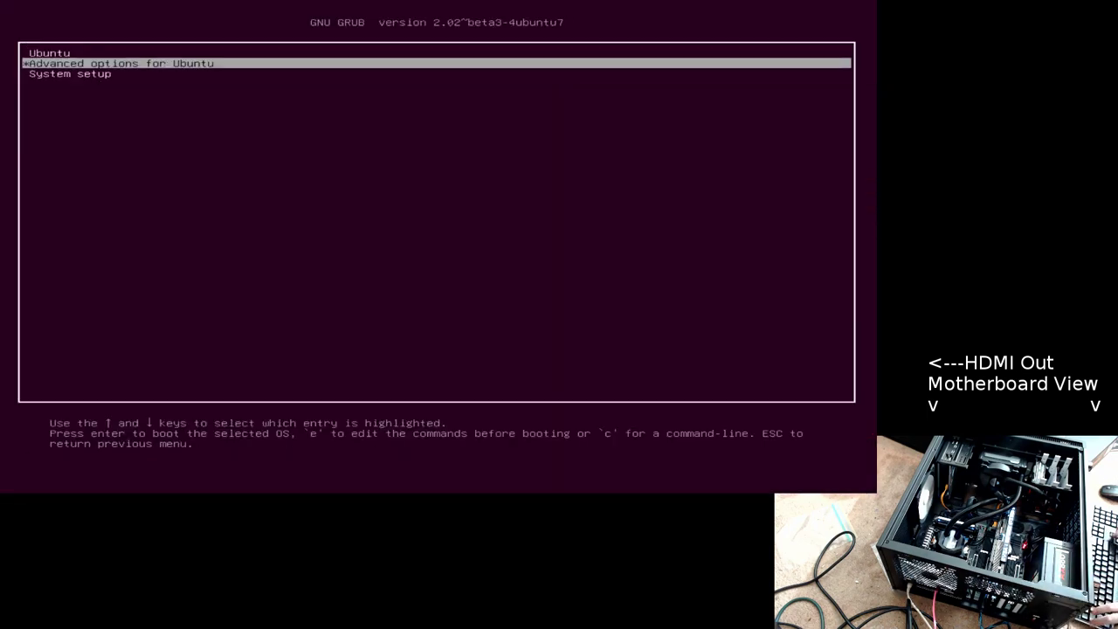
pyautogui.press('Up')
pyautogui.press('e')
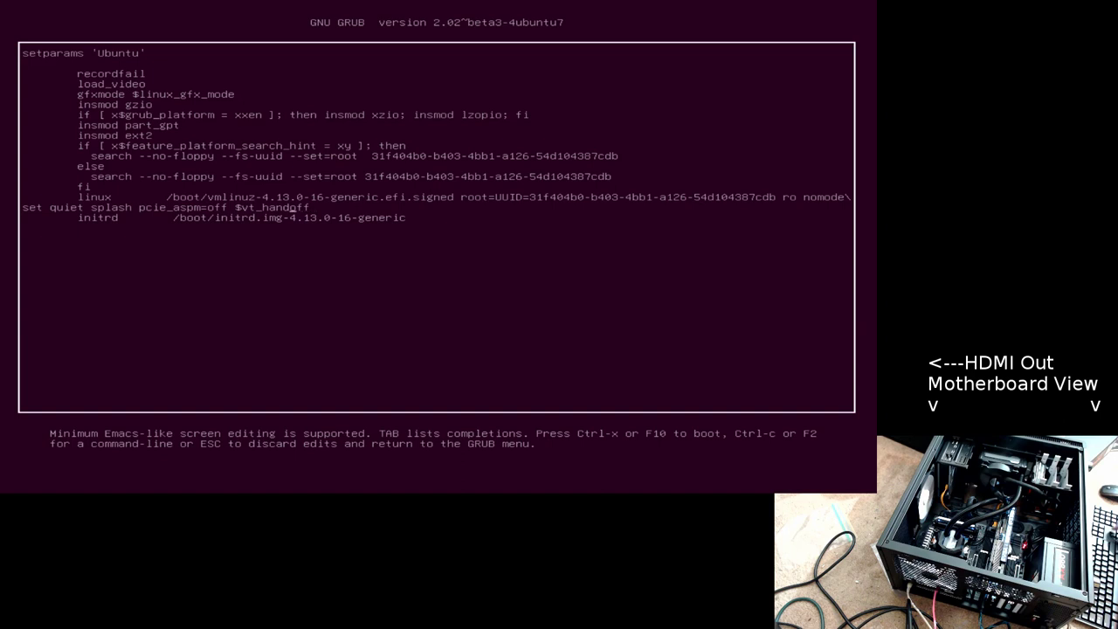
pyautogui.press('Left')
pyautogui.press('Left')
pyautogui.press('Left')
pyautogui.press('Left')
pyautogui.press('Left')
pyautogui.press('Left')
pyautogui.press('Left')
pyautogui.press('Left')
pyautogui.press('Left')
pyautogui.press('Left')
pyautogui.press('Right')
pyautogui.press('BackSpace')
pyautogui.press('BackSpace')
pyautogui.press('BackSpace')
pyautogui.press('BackSpace')
pyautogui.press('BackSpace')
pyautogui.press('BackSpace')
pyautogui.press('BackSpace')
pyautogui.press('BackSpace')
pyautogui.press('BackSpace')
pyautogui.press('BackSpace')
pyautogui.press('BackSpace')
pyautogui.press('BackSpace')
pyautogui.press('BackSpace')
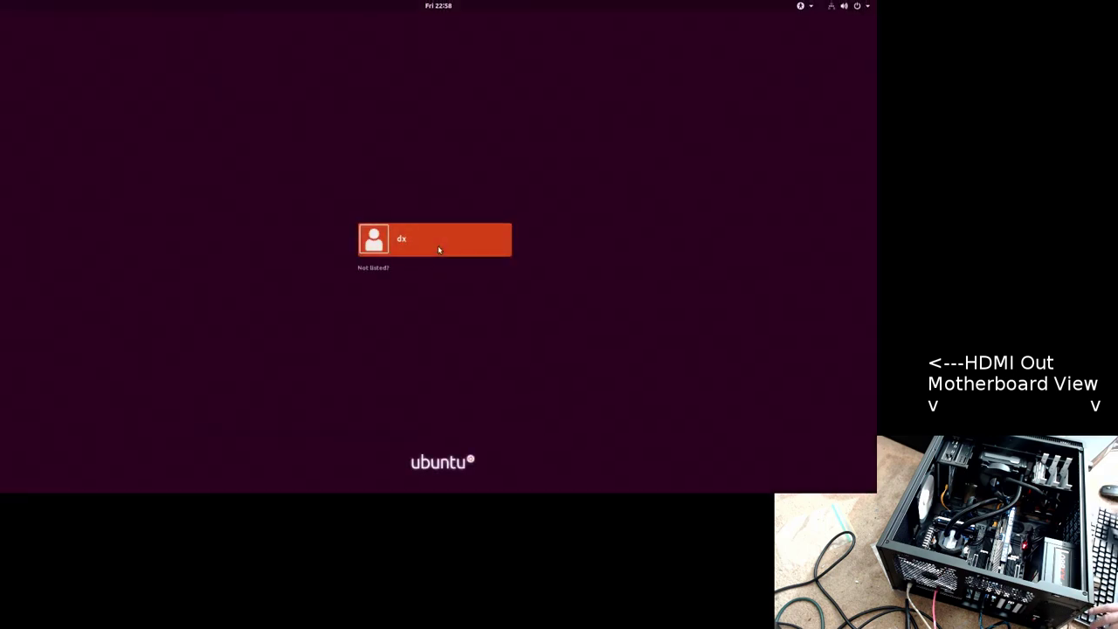
# Log into Ubuntu, open a Terminal, and run dmesg to show the kernel log
pyautogui.click(439, 250)
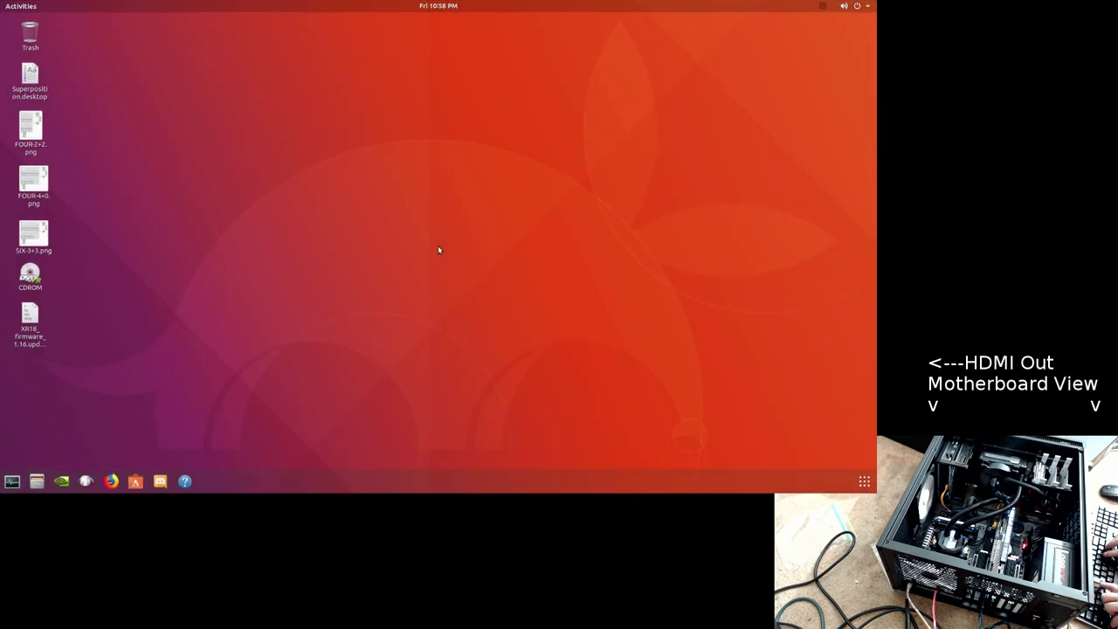
pyautogui.hotkey('ctrl', 'alt', 't')
pyautogui.write('dmesg')
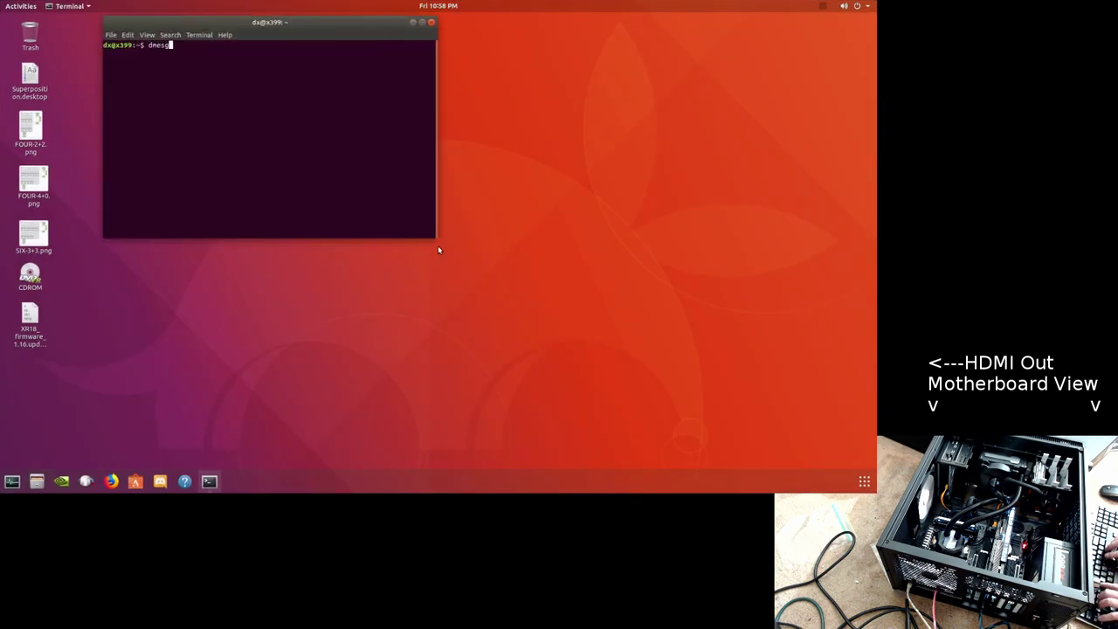
pyautogui.press('Return')
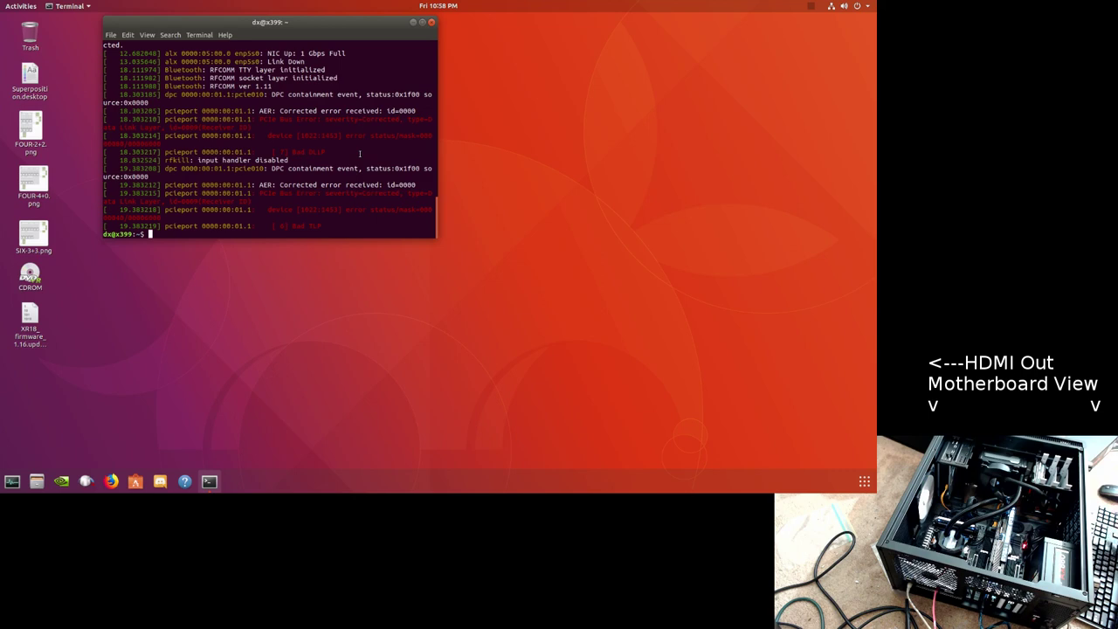
# Reboot the system, then run dmesg again to view the fresh kernel log
pyautogui.write('reboot')
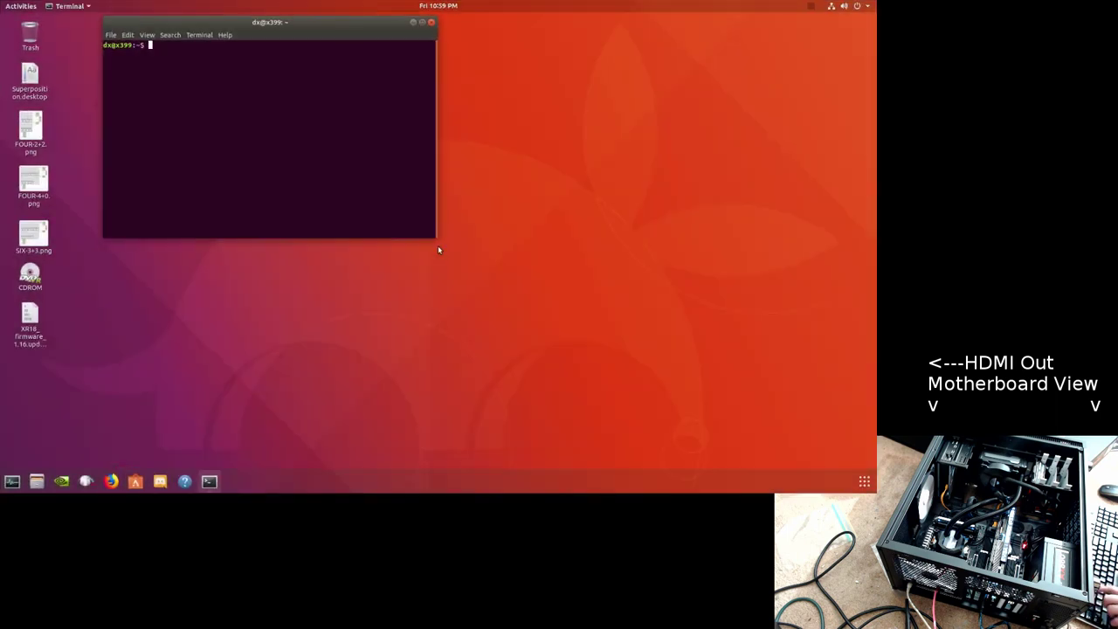
pyautogui.write('dmesg')
pyautogui.press('Return')
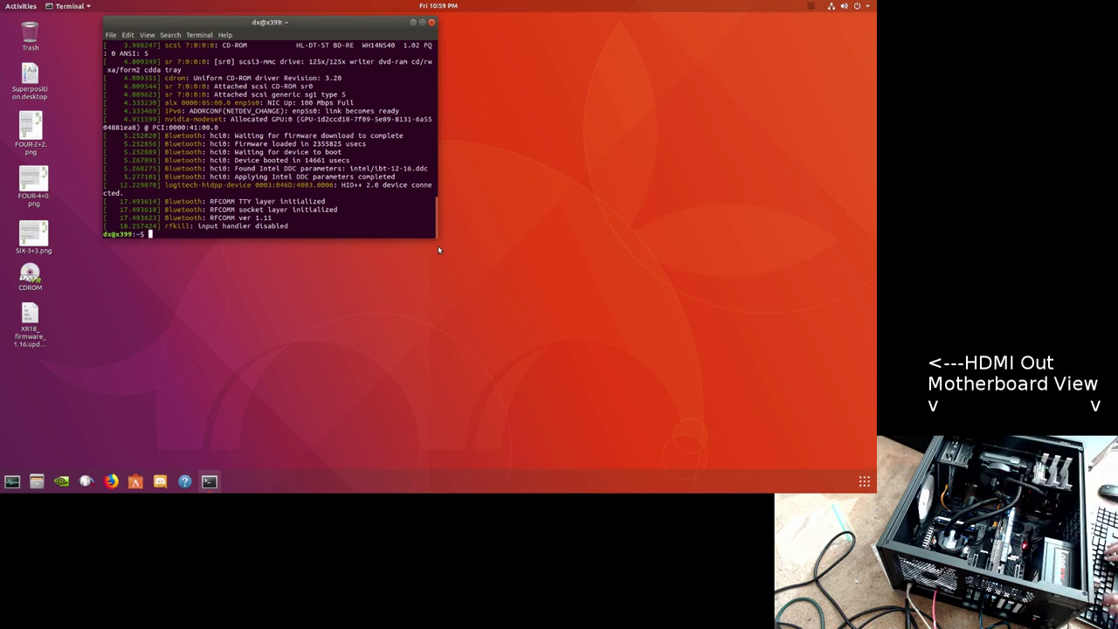
# Run lstopo to view the topology, then close it and run lsmem, which shows 16G online
pyautogui.write('lstopo')
pyautogui.press('Return')
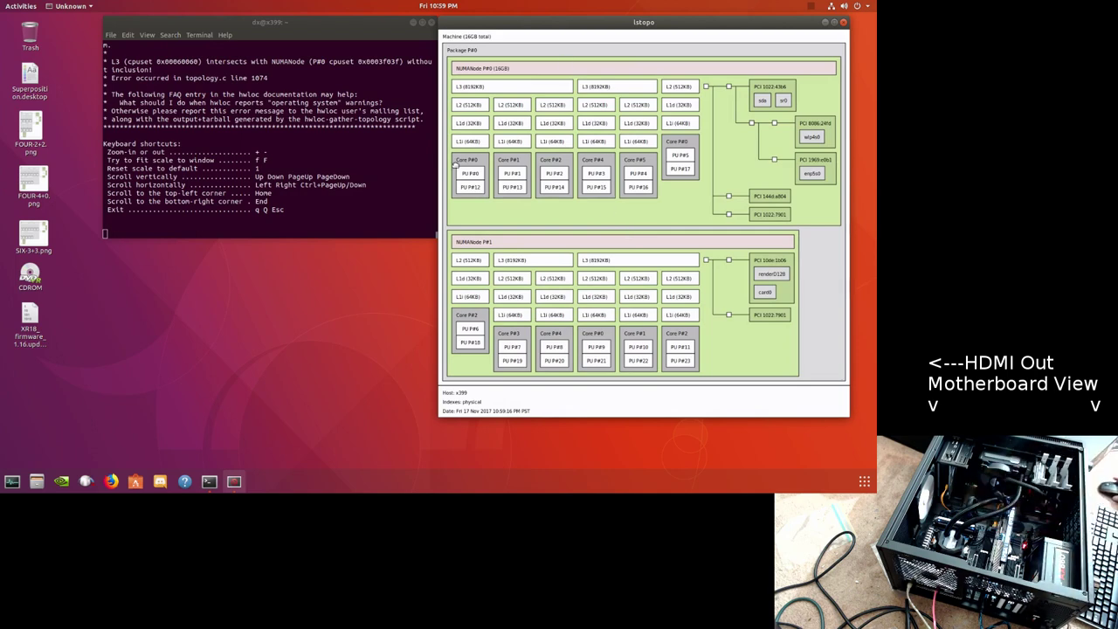
pyautogui.hotkey('alt', 'Tab')
pyautogui.hotkey('ctrl', 'c')
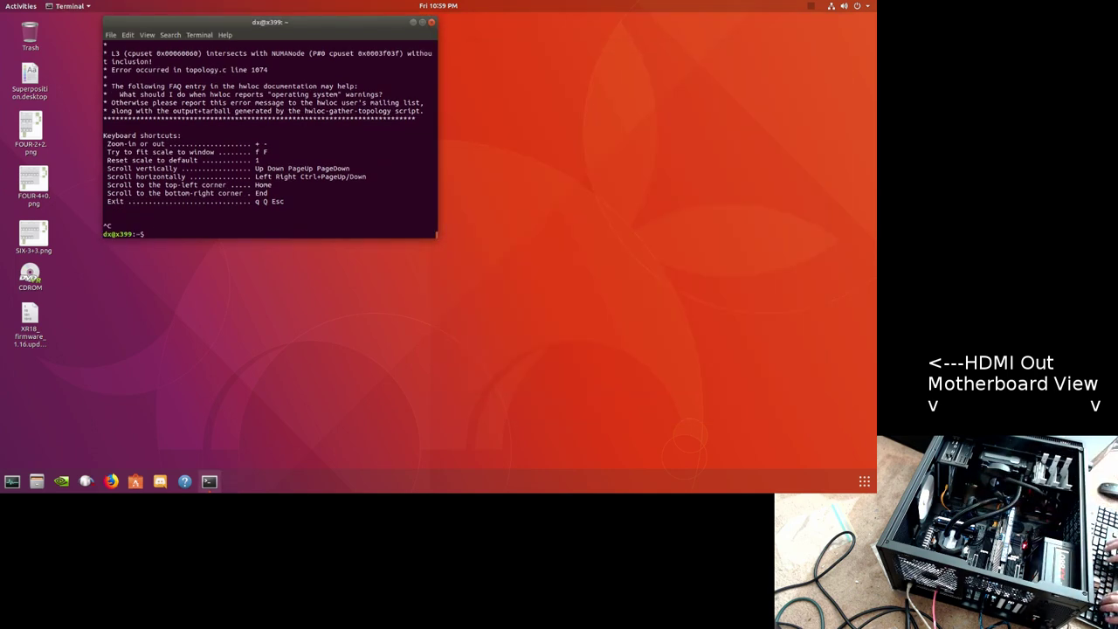
pyautogui.write('lsmen')
pyautogui.press('Return')
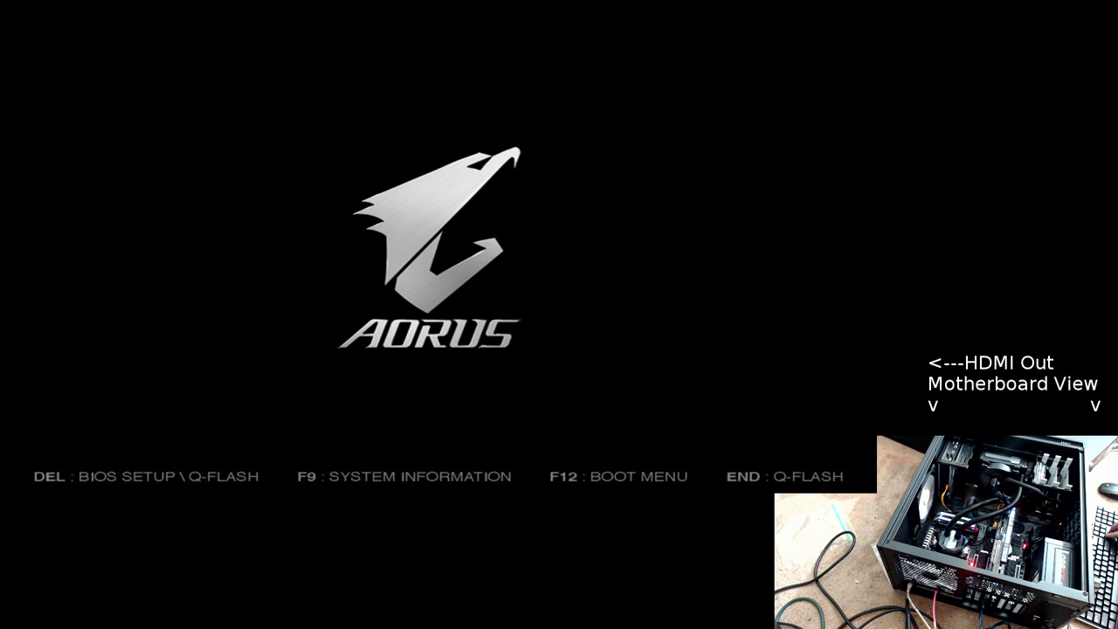
# Enter BIOS setup and review the M.I.T. and System pages showing 32768MB memory
pyautogui.press('Delete')
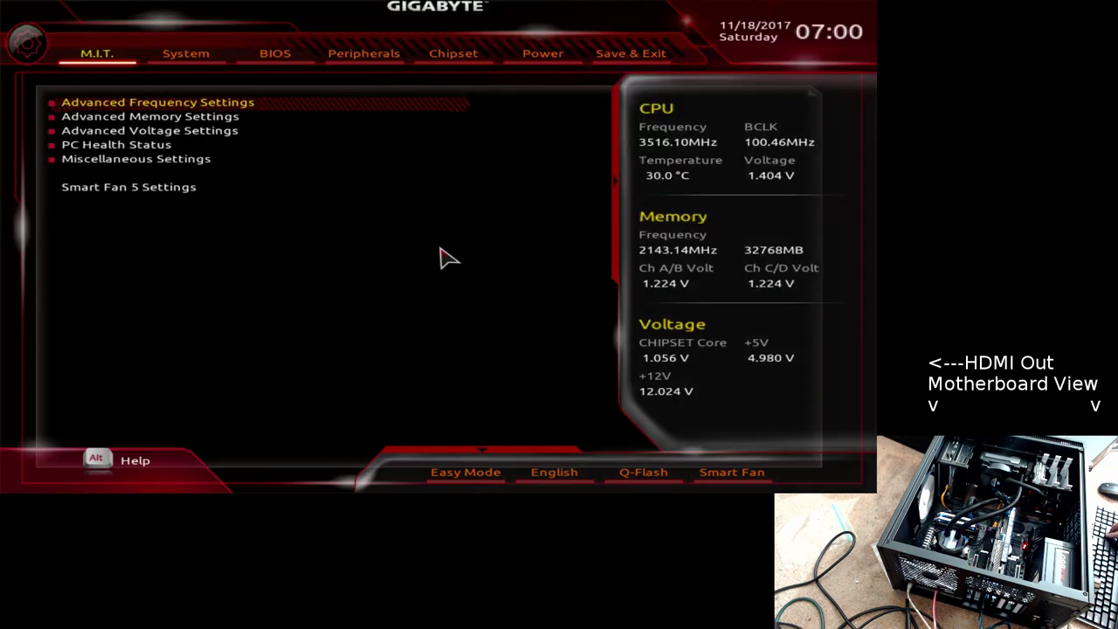
pyautogui.press('Return')
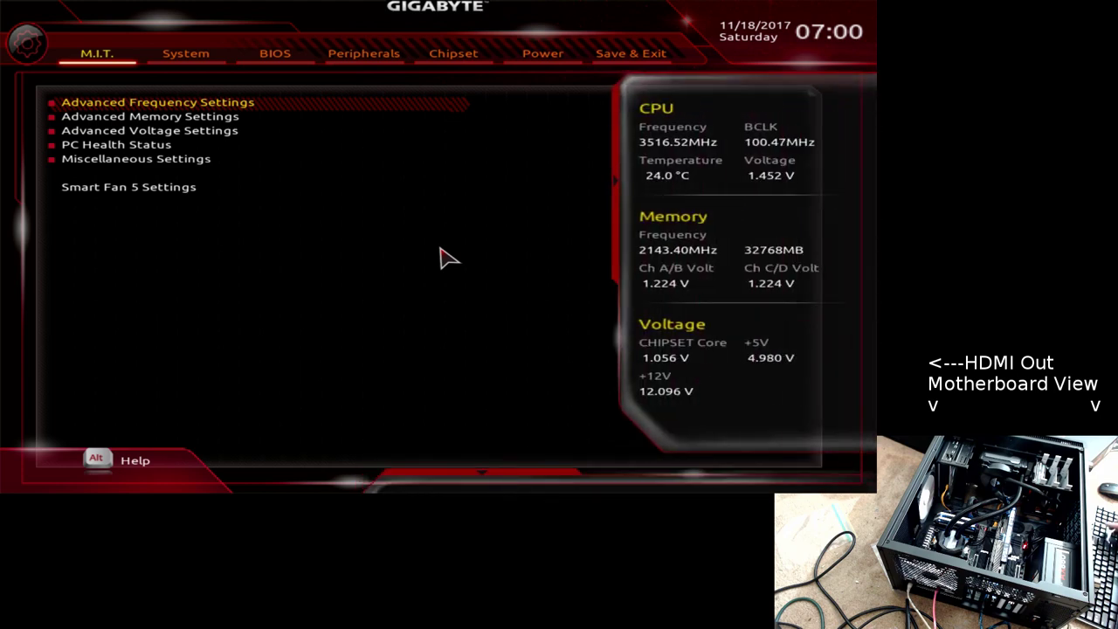
pyautogui.press('Right')
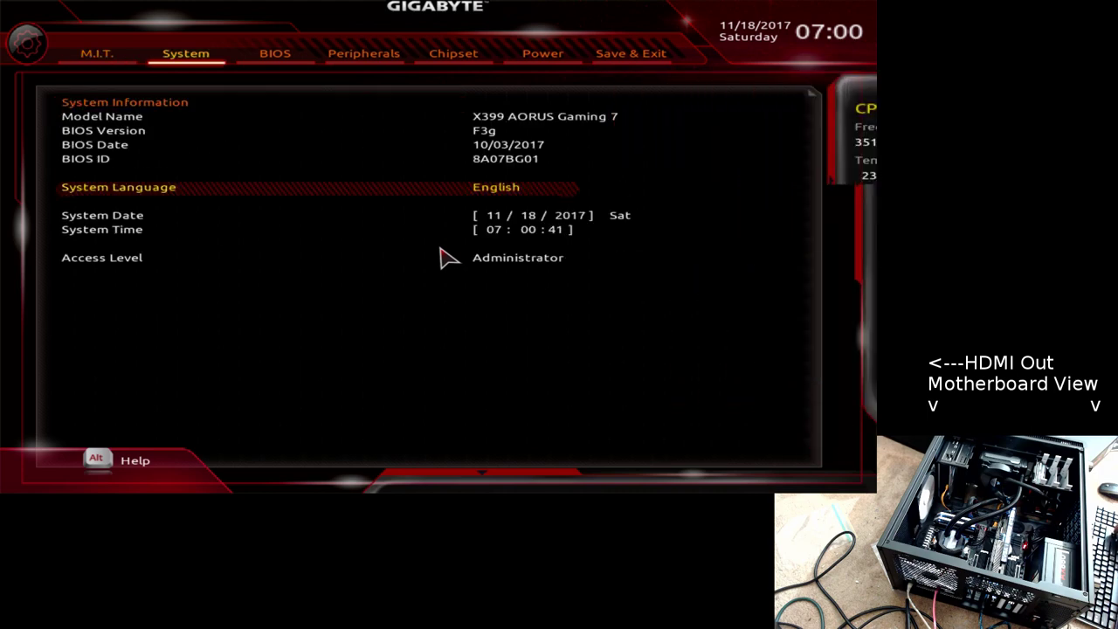
pyautogui.press('Left')
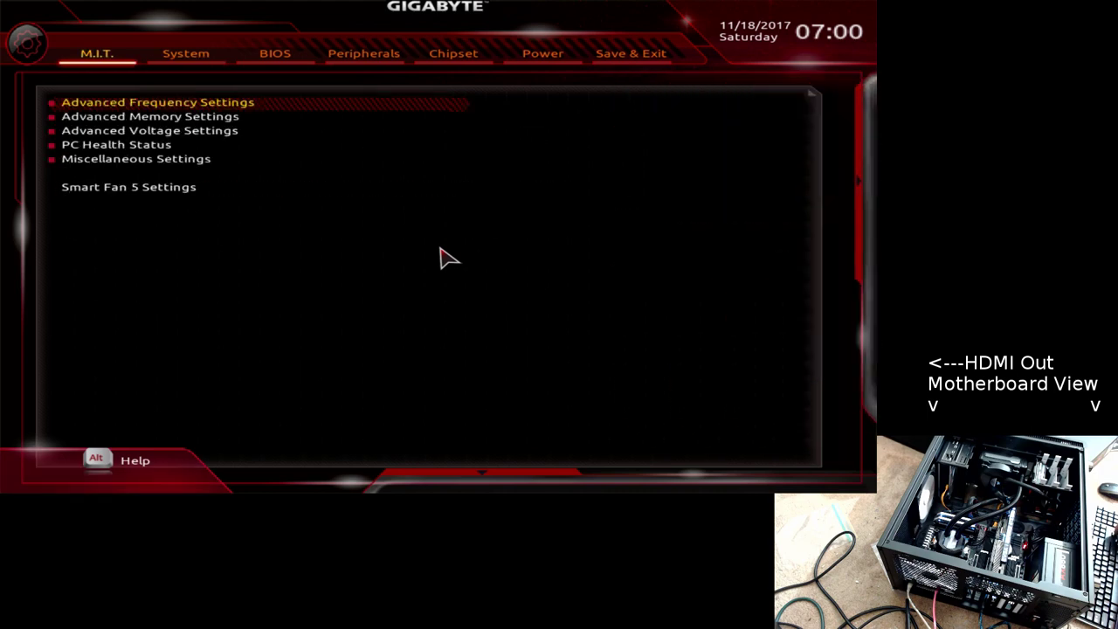
# Check Easy Mode DRAM status (only DIMM_2 and DIMM_4 populated), then move to Save & Exit
pyautogui.press('F2')
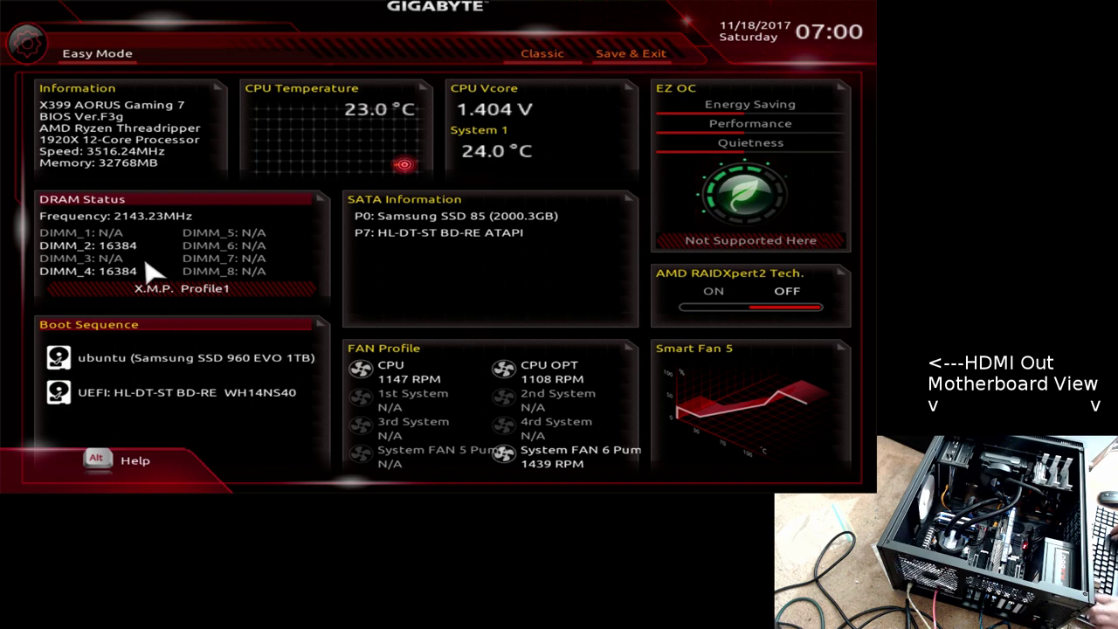
pyautogui.press('F2')
pyautogui.press('Left')
pyautogui.press('Down')
pyautogui.press('Down')
pyautogui.press('Down')
pyautogui.press('Down')
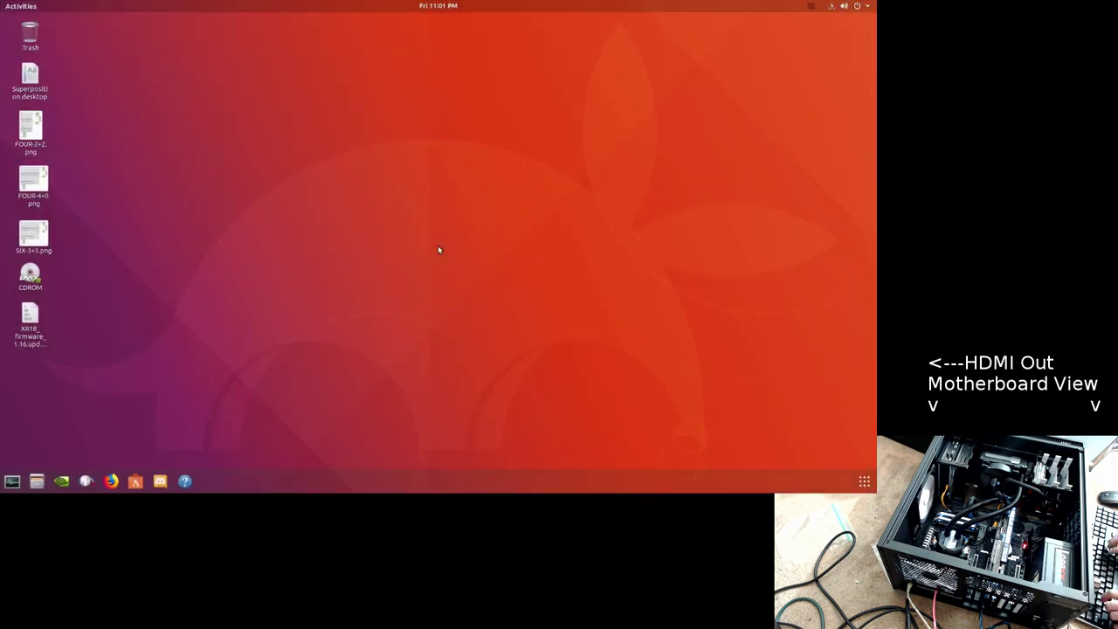
# Open a terminal and run dmesg, rerunning it twice to check for new kernel log lines
pyautogui.hotkey('ctrl', 'alt', 't')
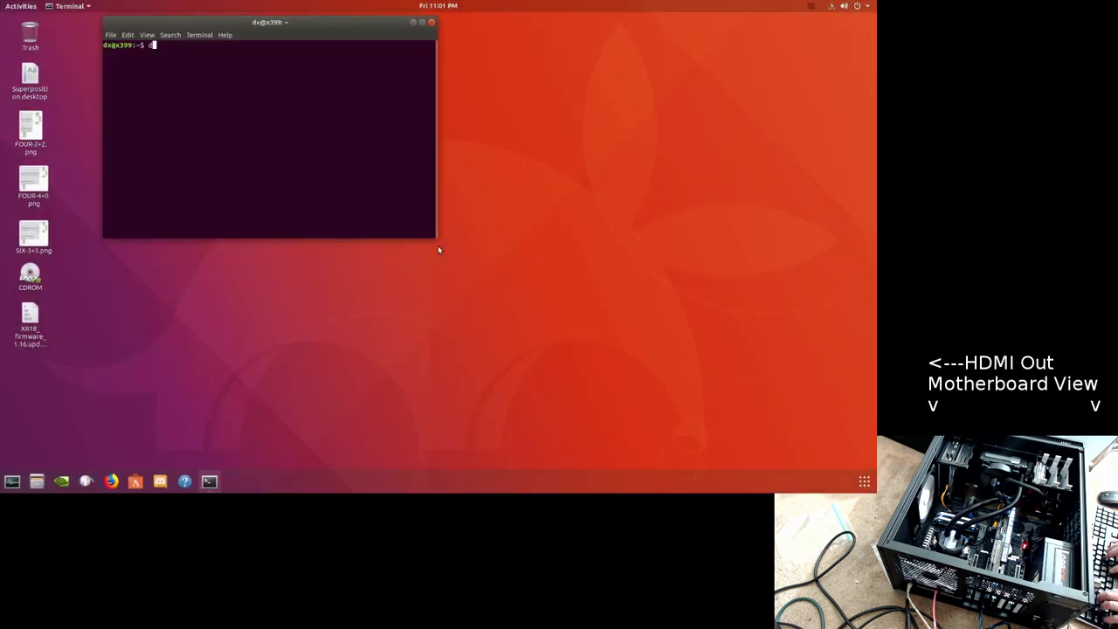
pyautogui.write('dmesg')
pyautogui.press('Return')
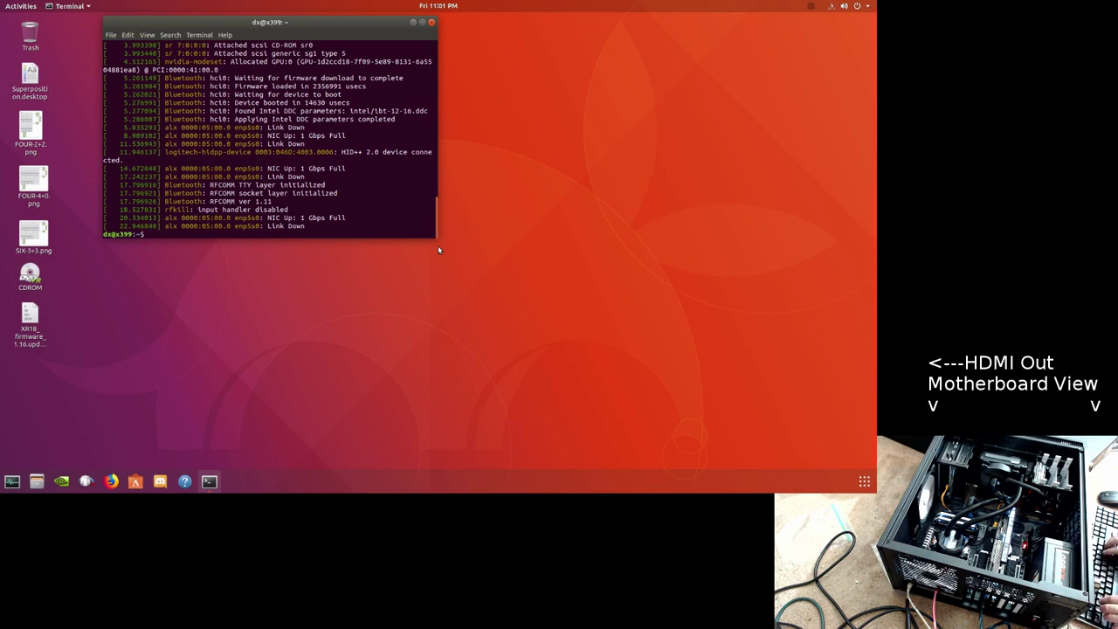
pyautogui.press('Up')
pyautogui.press('Return')
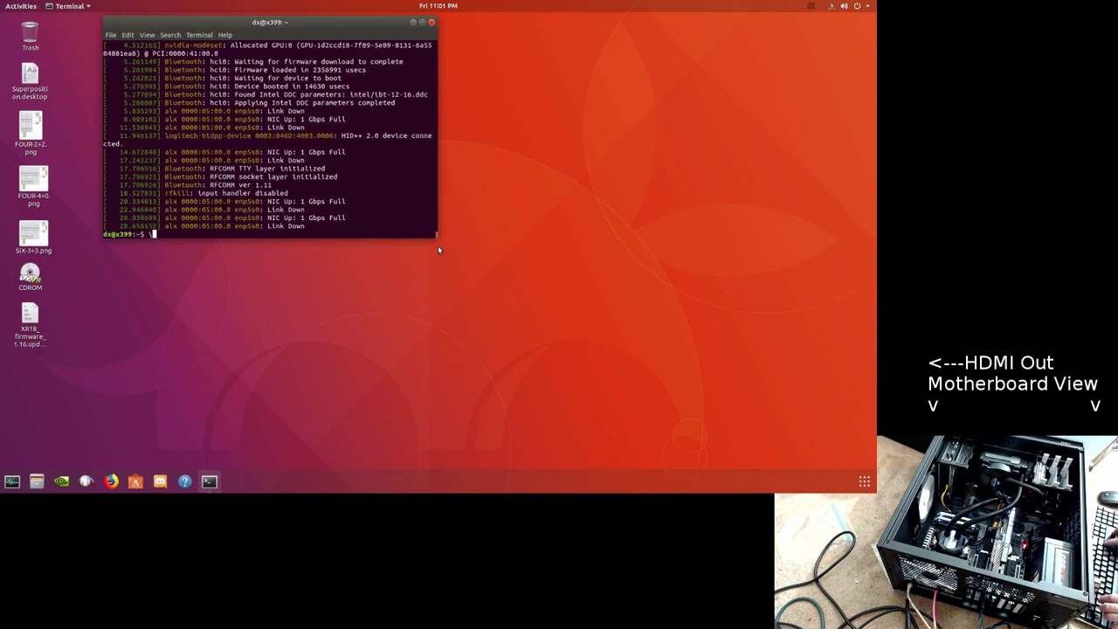
pyautogui.press('Up')
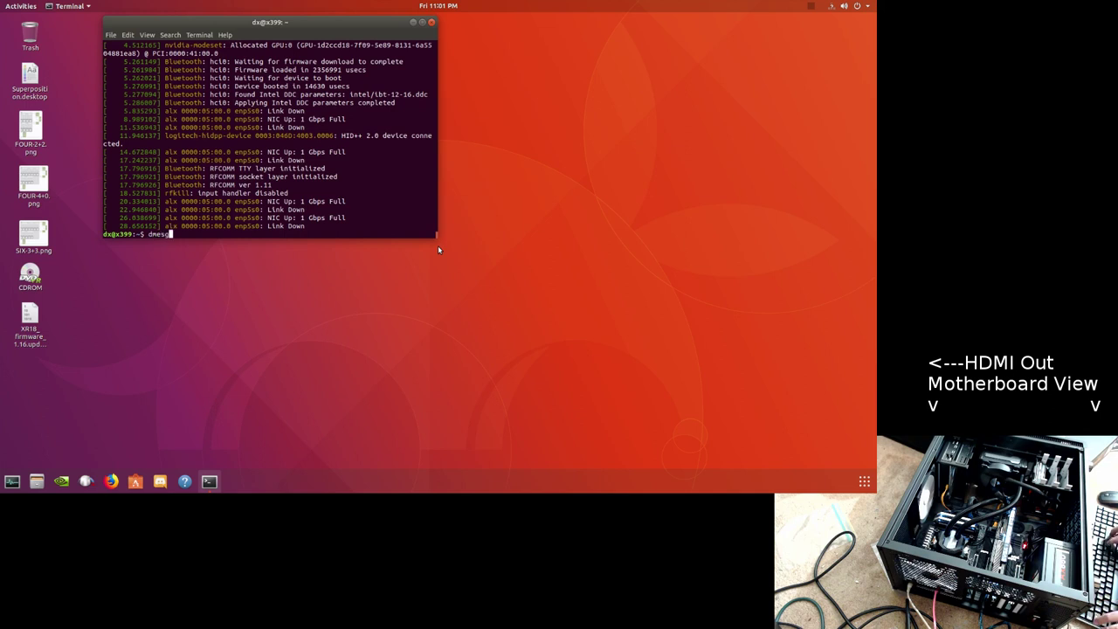
pyautogui.press('Return')
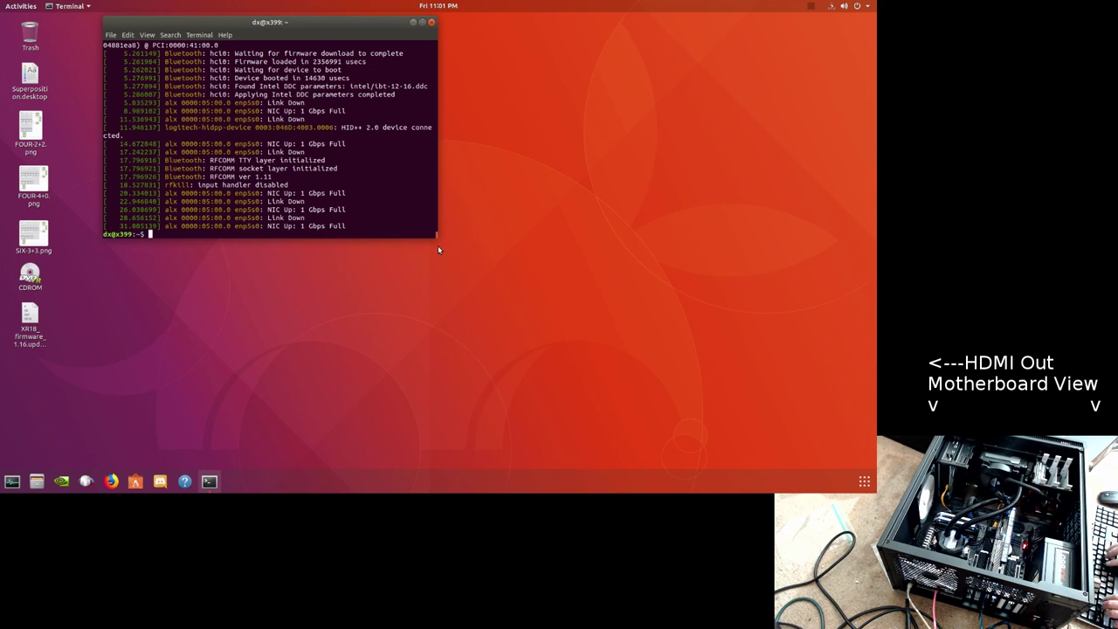
# Run lstopo to display the machine's hardware topology
pyautogui.write('lstopo')
pyautogui.press('Return')
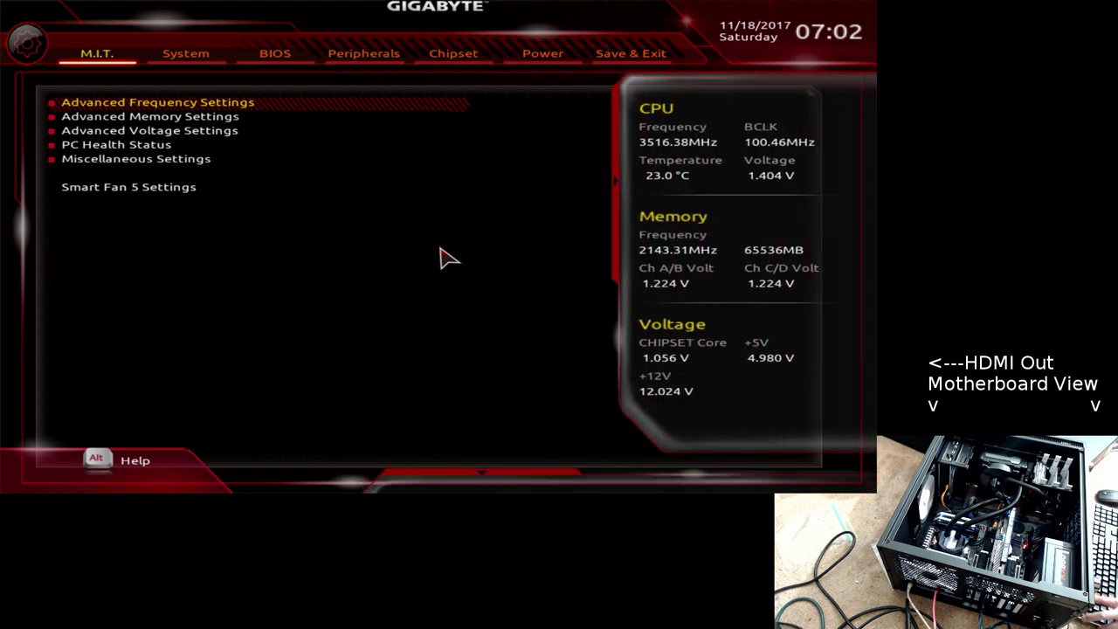
# Confirm 65536MB across DIMM_2, 4, 6 and 8 in Easy Mode, then boot ubuntu via Boot Override
pyautogui.press('F2')
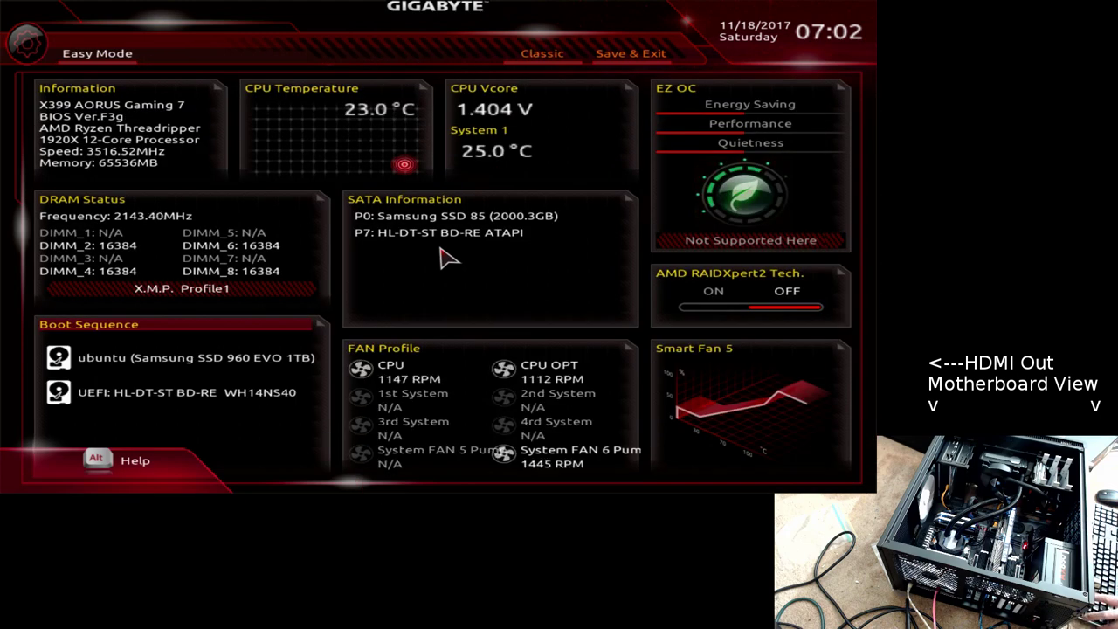
pyautogui.press('F2')
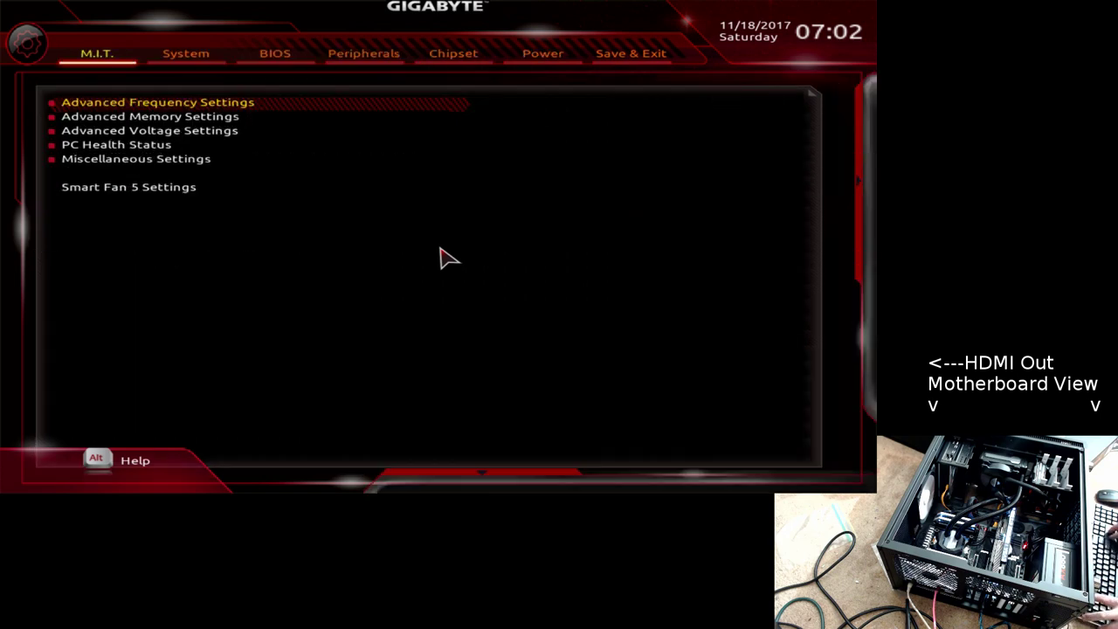
pyautogui.press('Left')
pyautogui.press('Down')
pyautogui.press('Down')
pyautogui.press('Down')
pyautogui.press('Return')
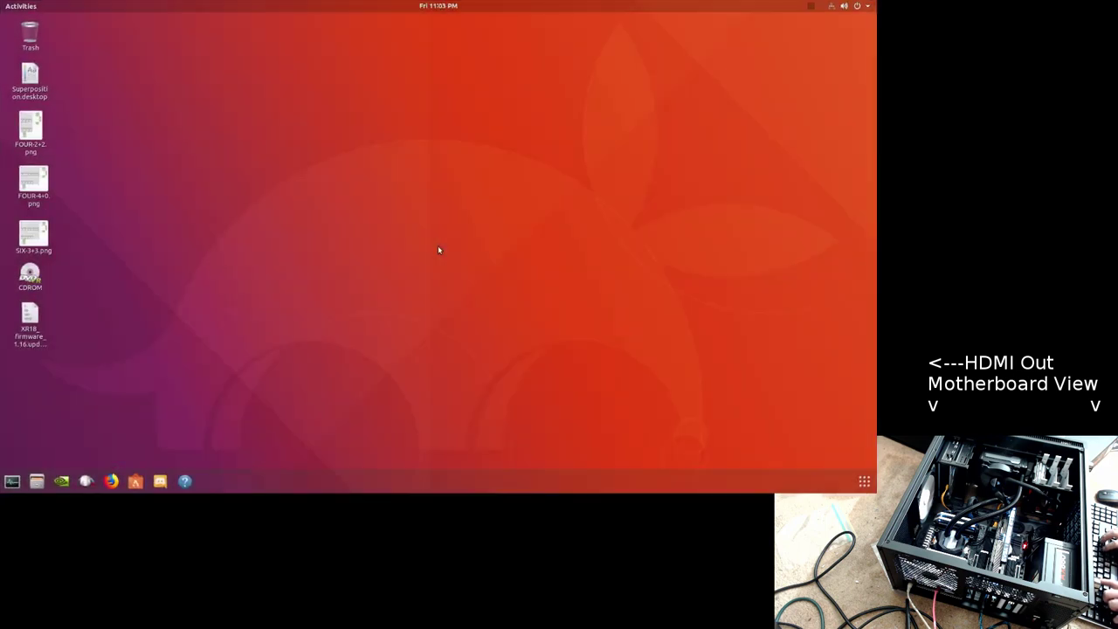
# Open a terminal, run dmesg to show the new boot's kernel log, and clear the recalled command
pyautogui.hotkey('ctrl', 'alt', 't')
pyautogui.write('dmesg')
pyautogui.press('Return')
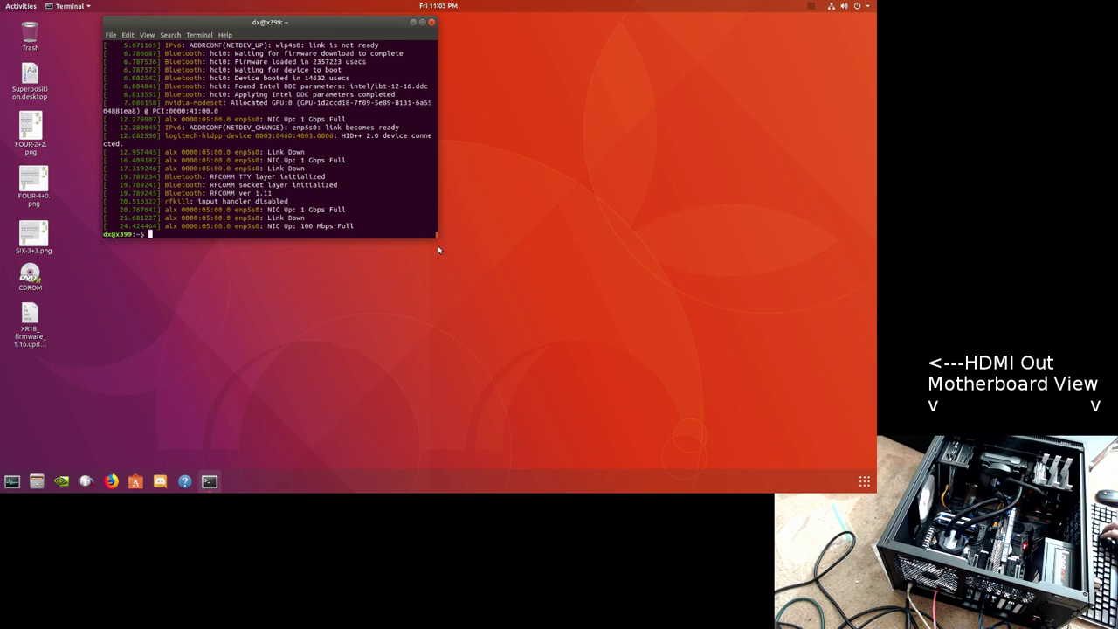
pyautogui.press('Up')
pyautogui.press('Down')
pyautogui.press('Up')
pyautogui.press('Down')
pyautogui.press('Up')
pyautogui.press('Down')
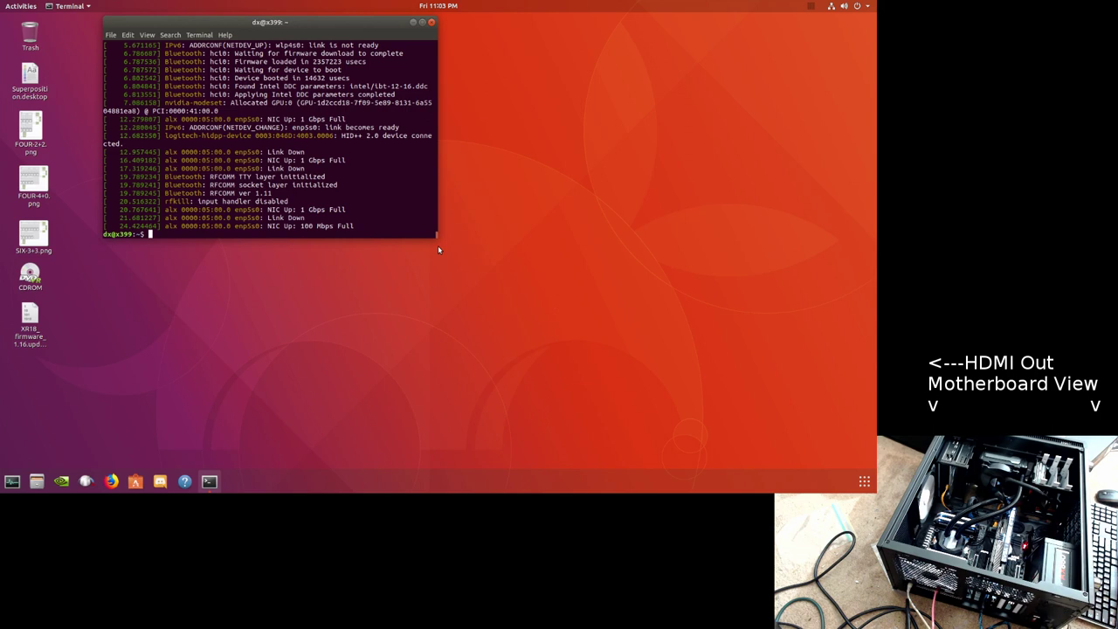
# Run lstopo showing Machine (63GB) and place its window to the right of the terminal
pyautogui.write('lstopo')
pyautogui.press('Return')
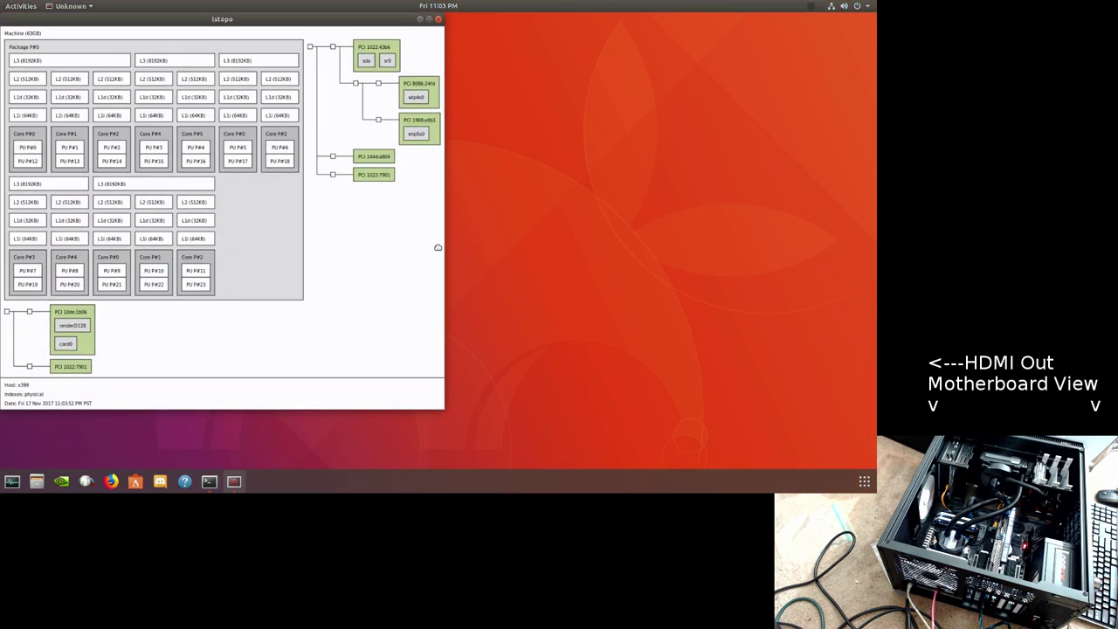
pyautogui.moveTo(362, 24); pyautogui.dragTo(793, 28)
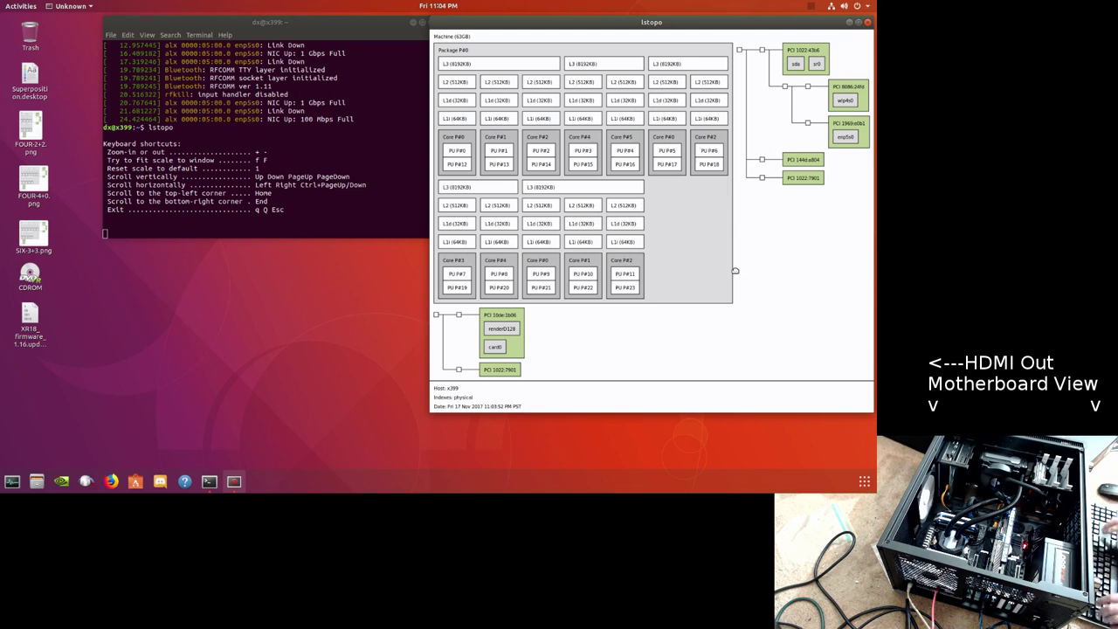
# Close lstopo, then run dmesg and lsmem, which reports 66G total online memory
pyautogui.hotkey('alt', 'Tab')
pyautogui.hotkey('ctrl', 'c')
pyautogui.write('dmesg')
pyautogui.press('Return')
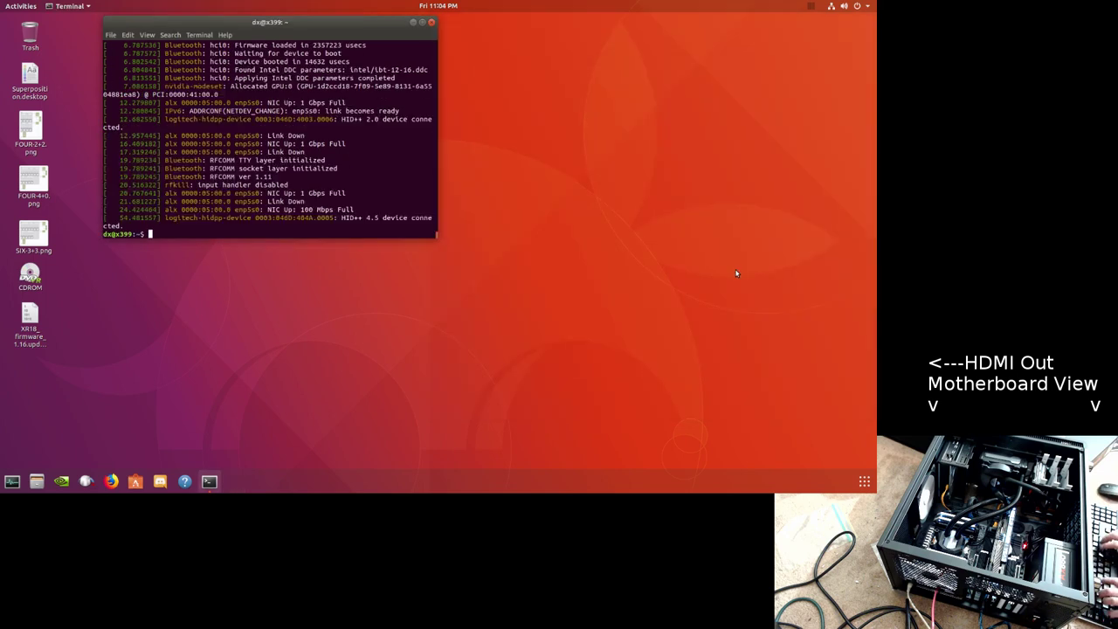
pyautogui.write('lsmem')
pyautogui.press('Return')
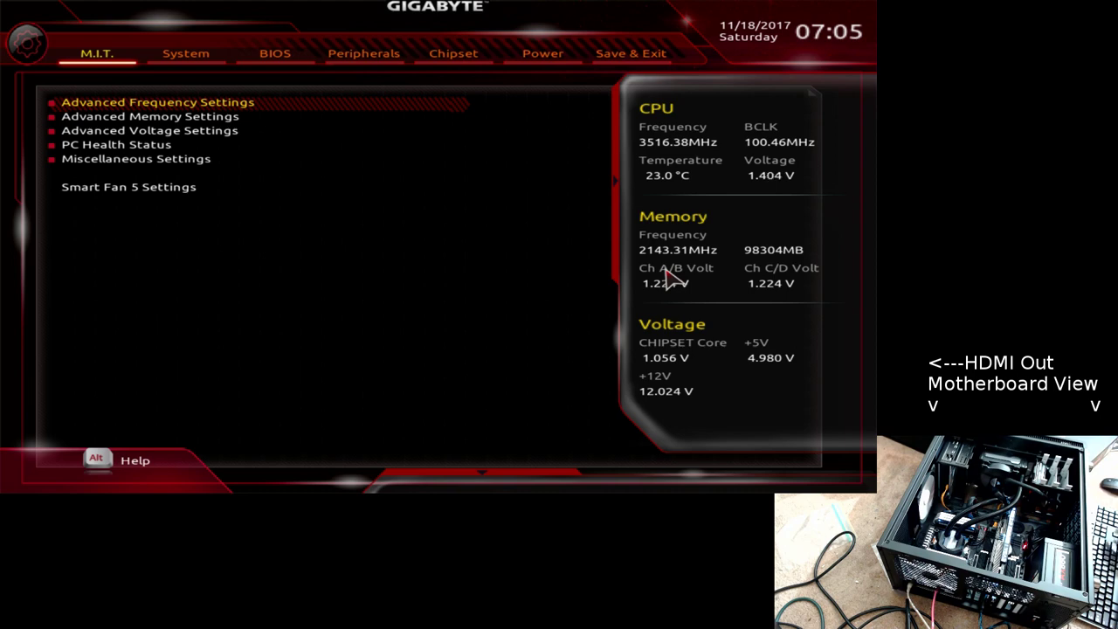
# Switch to Easy Mode to see 98304MB: six 16384MB DIMMs, with DIMM_1 and DIMM_5 N/A
pyautogui.press('F2')
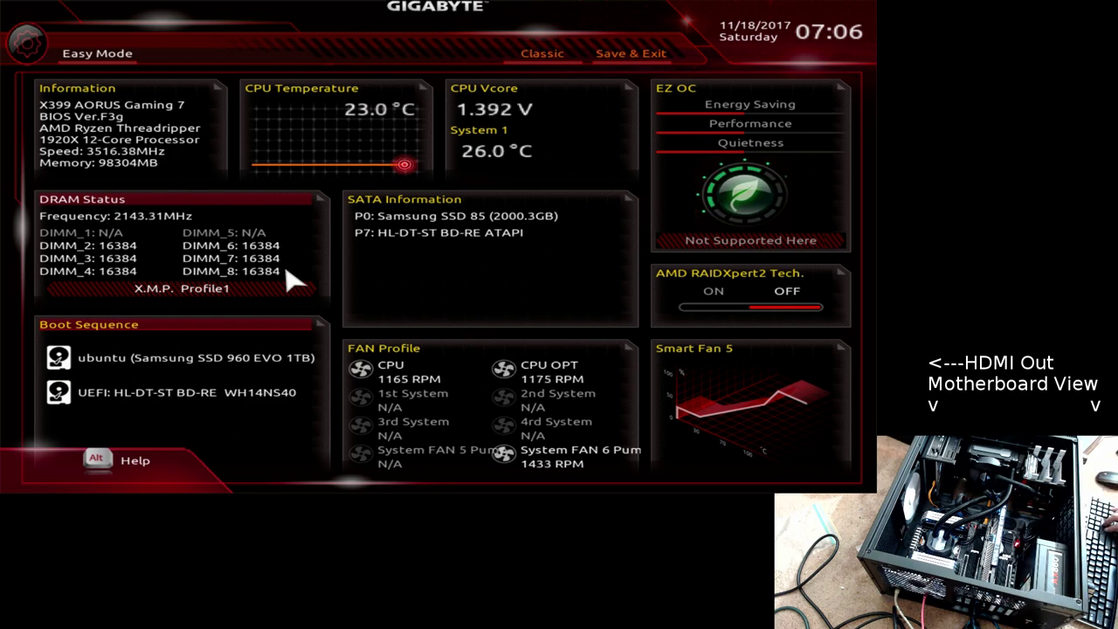
# View and dismiss the shortcut help, then one-time boot the ubuntu drive from Save & Exit
pyautogui.press('F1')
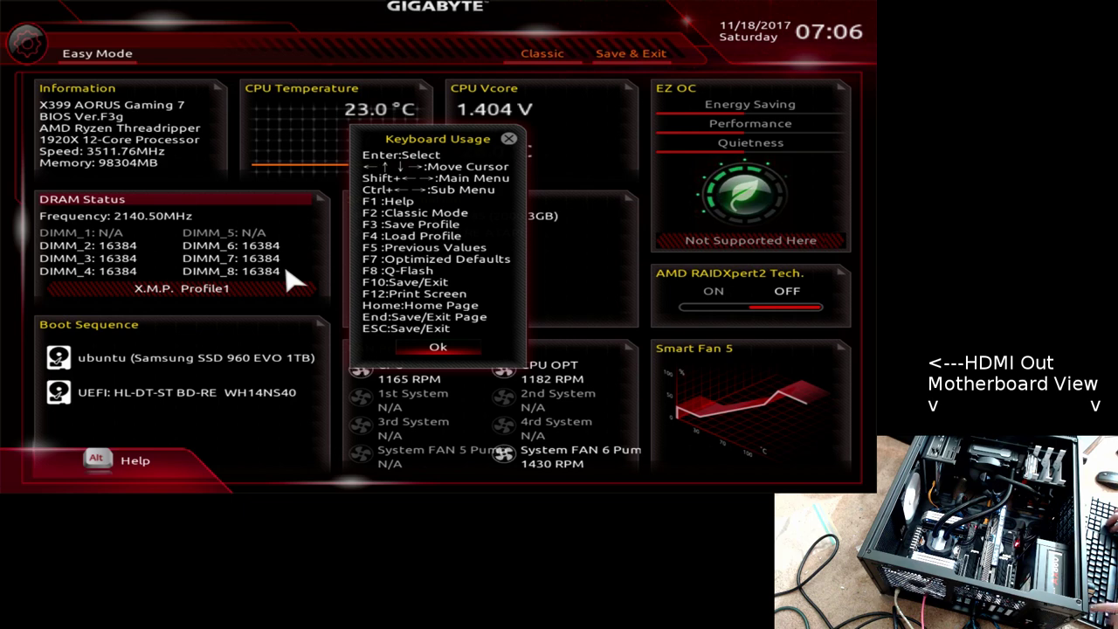
pyautogui.press('Escape')
pyautogui.press('F2')
pyautogui.press('Left')
pyautogui.press('Down')
pyautogui.press('Down')
pyautogui.press('Down')
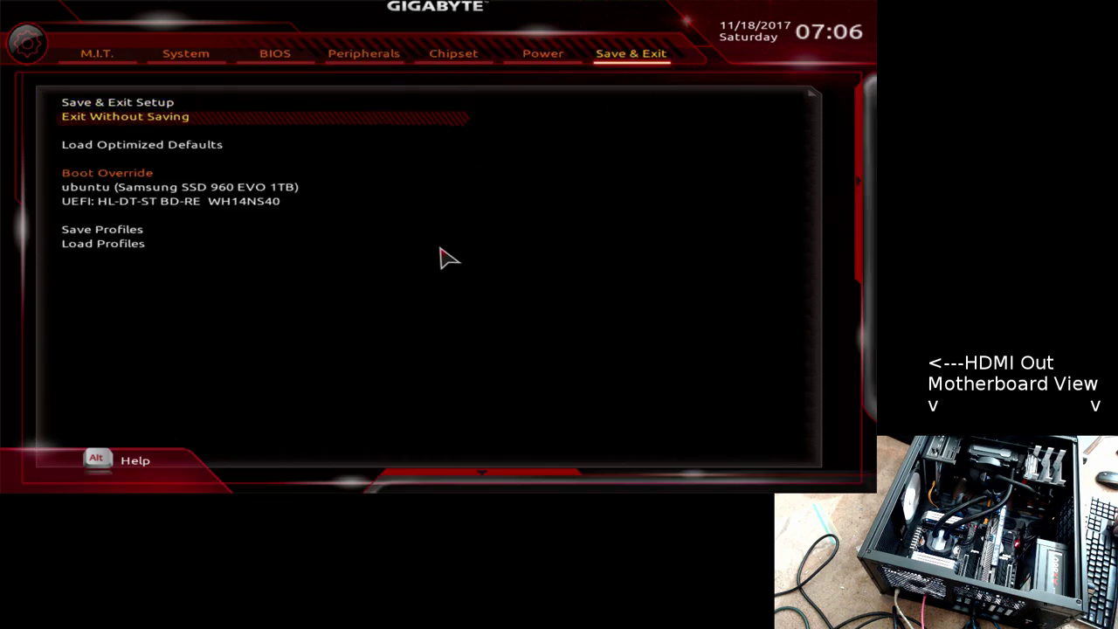
pyautogui.press('Return')
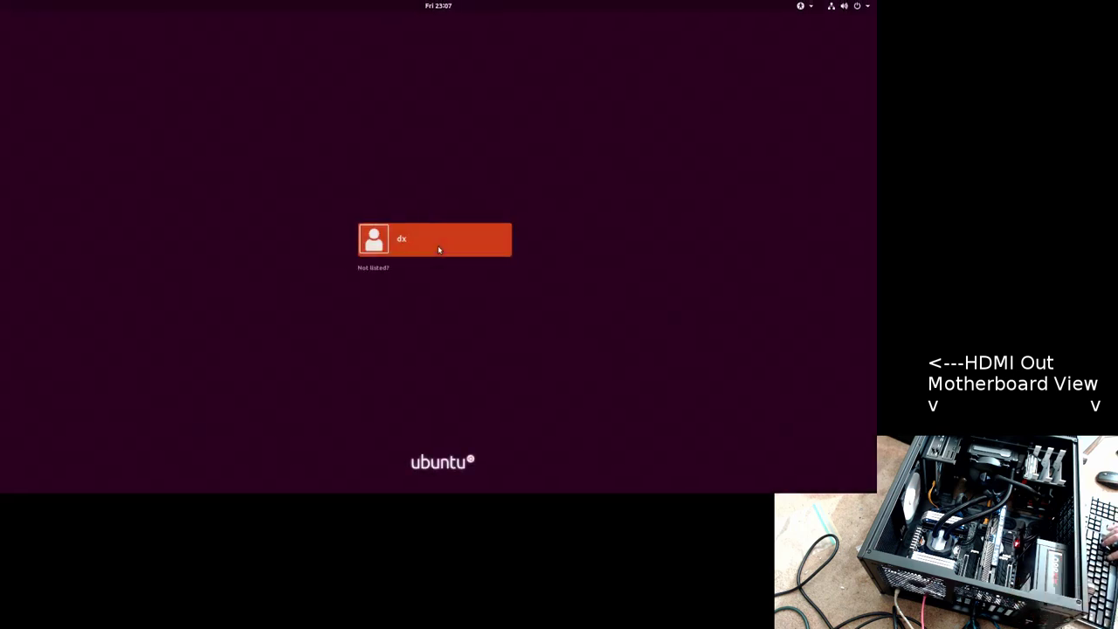
# Sign in, run lsmem (98G online), then launch lstopo showing 94GB across two NUMA nodes
pyautogui.click(438, 246)
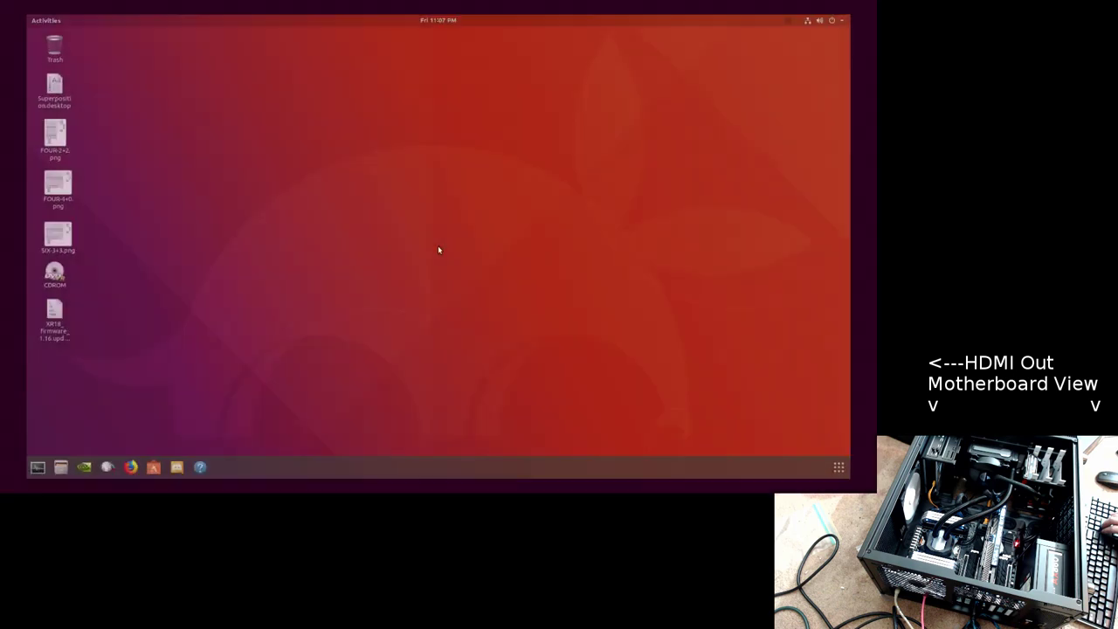
pyautogui.hotkey('ctrl', 'alt', 't')
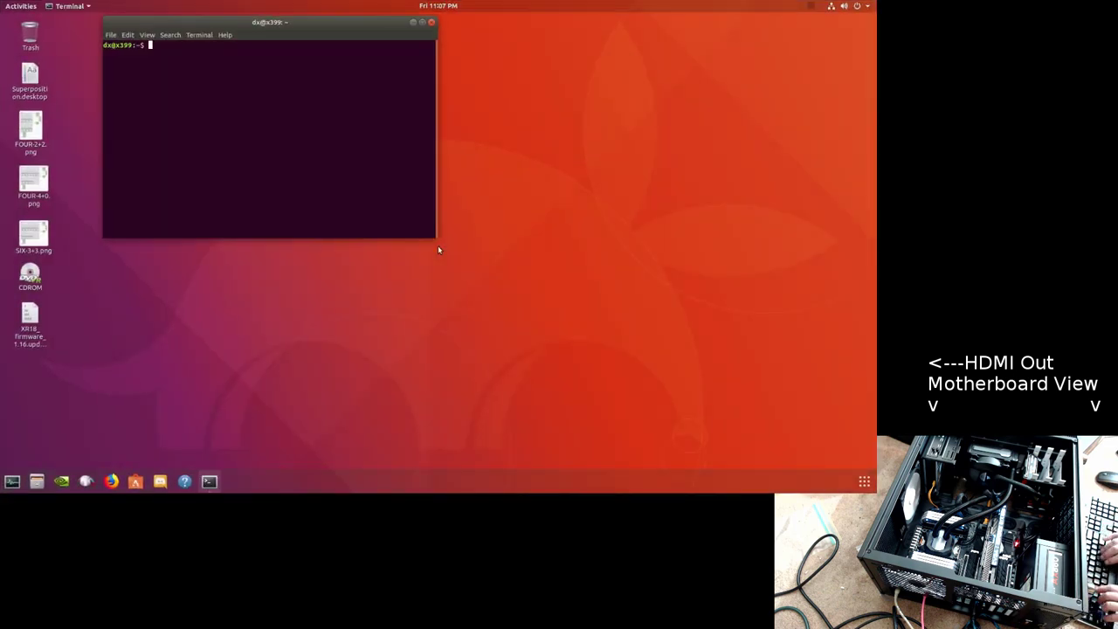
pyautogui.write('lsmem')
pyautogui.press('Return')
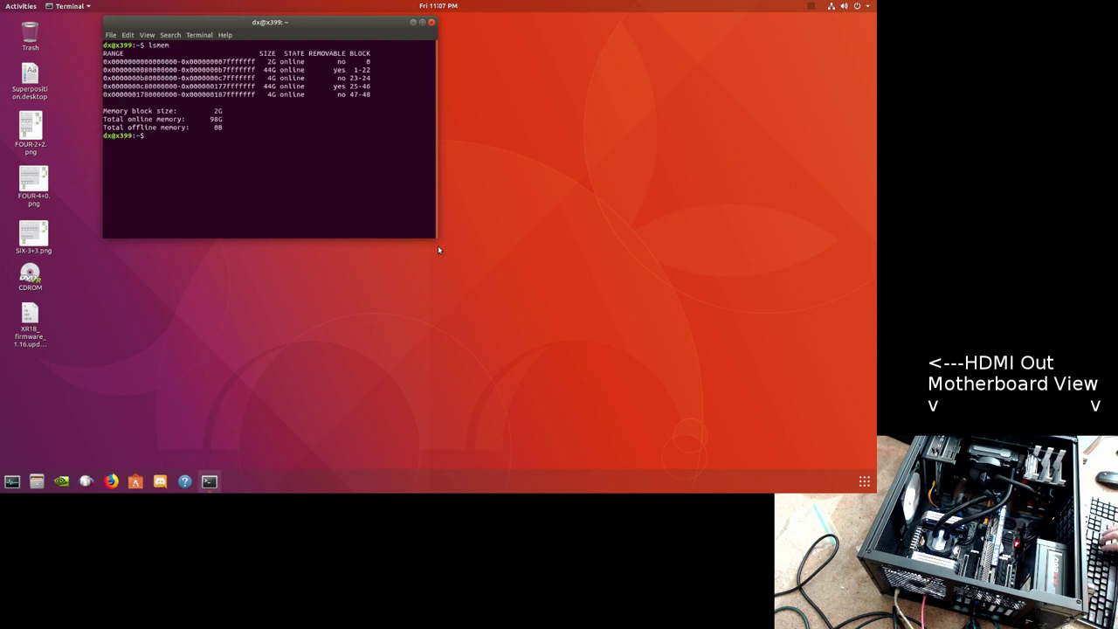
pyautogui.write('lstopo')
pyautogui.press('Return')
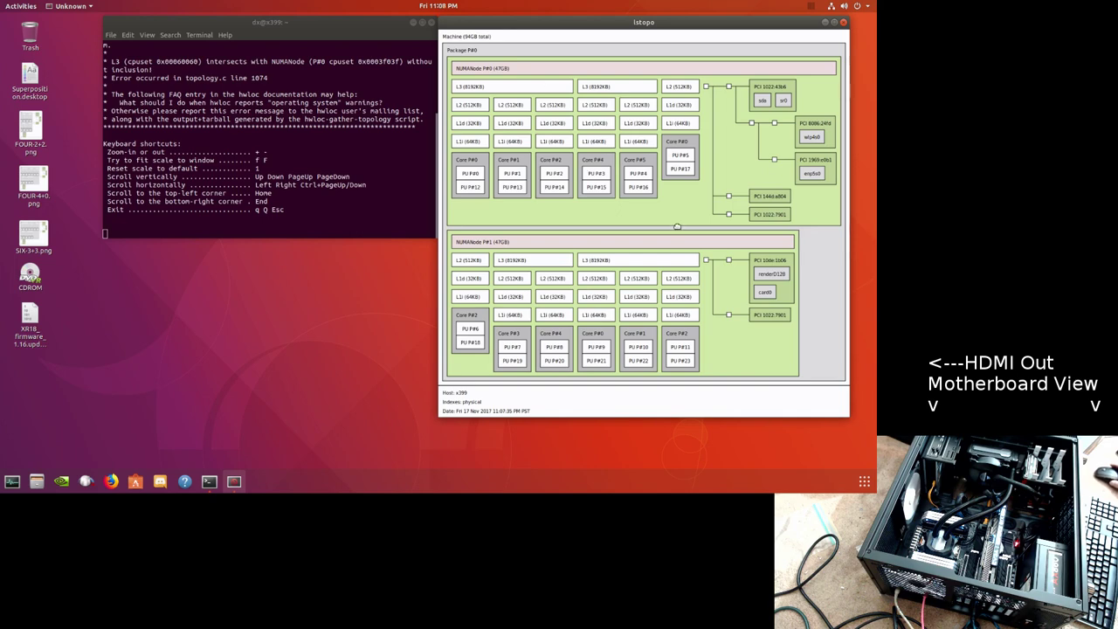
pyautogui.moveTo(367, 140); pyautogui.dragTo(363, 127)
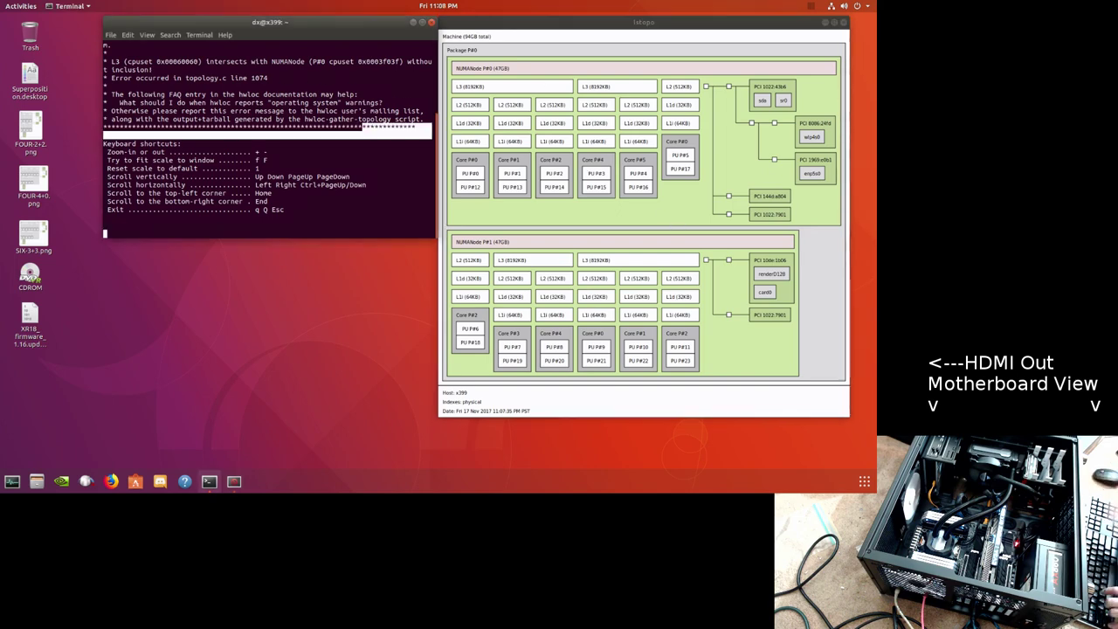
# Close the lstopo topology window and run dmesg to show the kernel log
pyautogui.hotkey('ctrl', 'c')
pyautogui.write('dmesg')
pyautogui.press('Return')
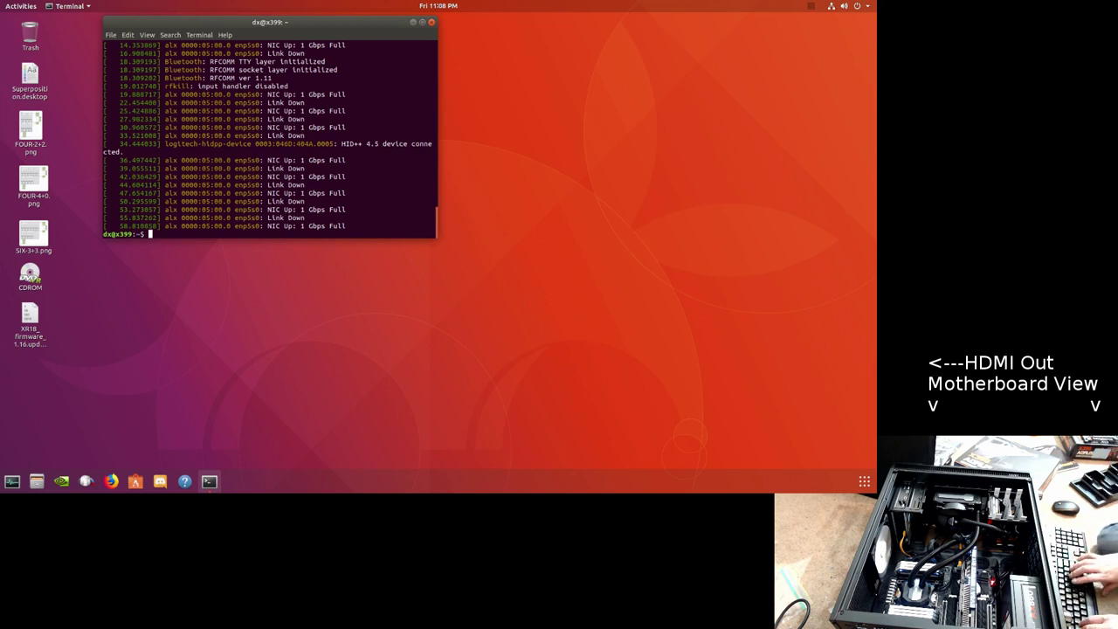
# Run poweroff to shut the machine down from Ubuntu
pyautogui.write('pow')
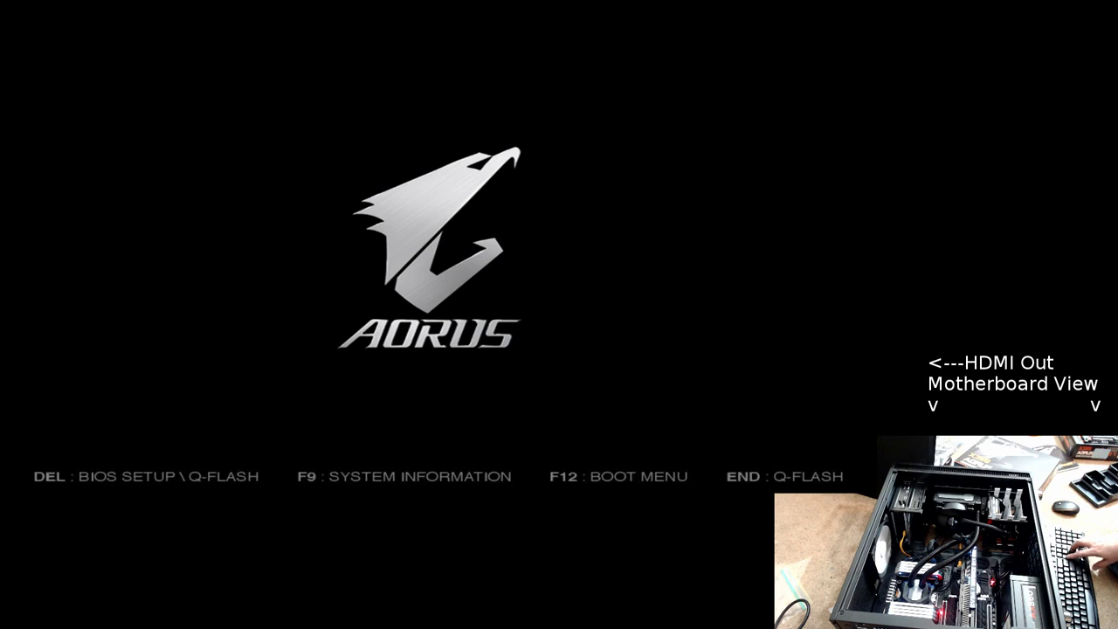
# Enter BIOS setup and check DRAM Status: eight 16384MB DIMMs but only 32768MB total
pyautogui.press('Delete')
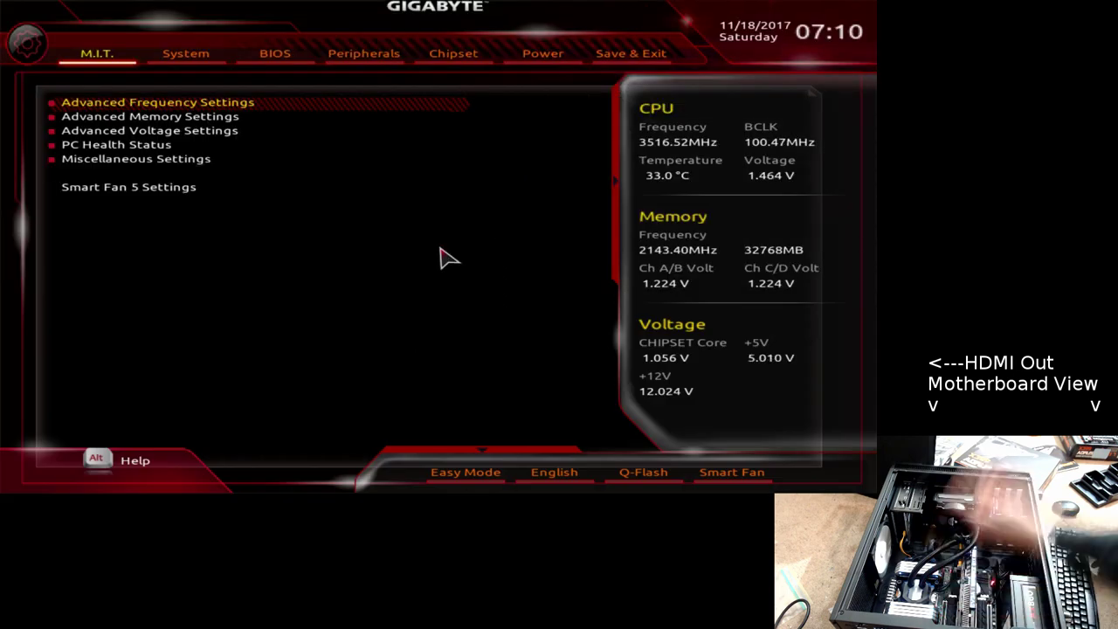
pyautogui.press('F2')
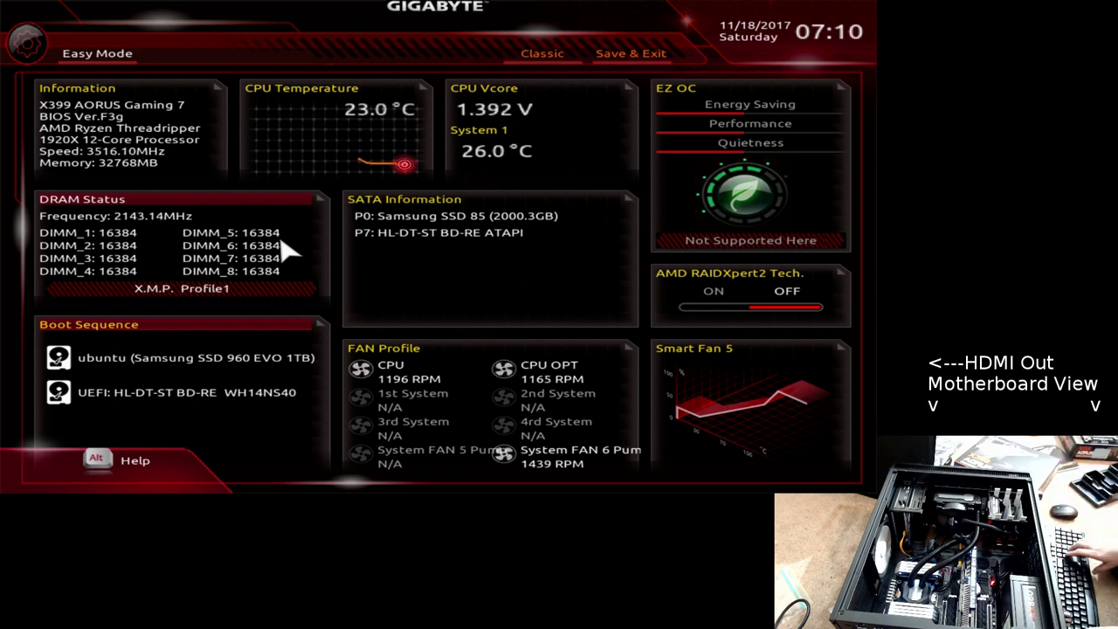
pyautogui.press('F2')
# Choose the ubuntu boot override entry to boot into the Ubuntu desktop
pyautogui.press('Left')
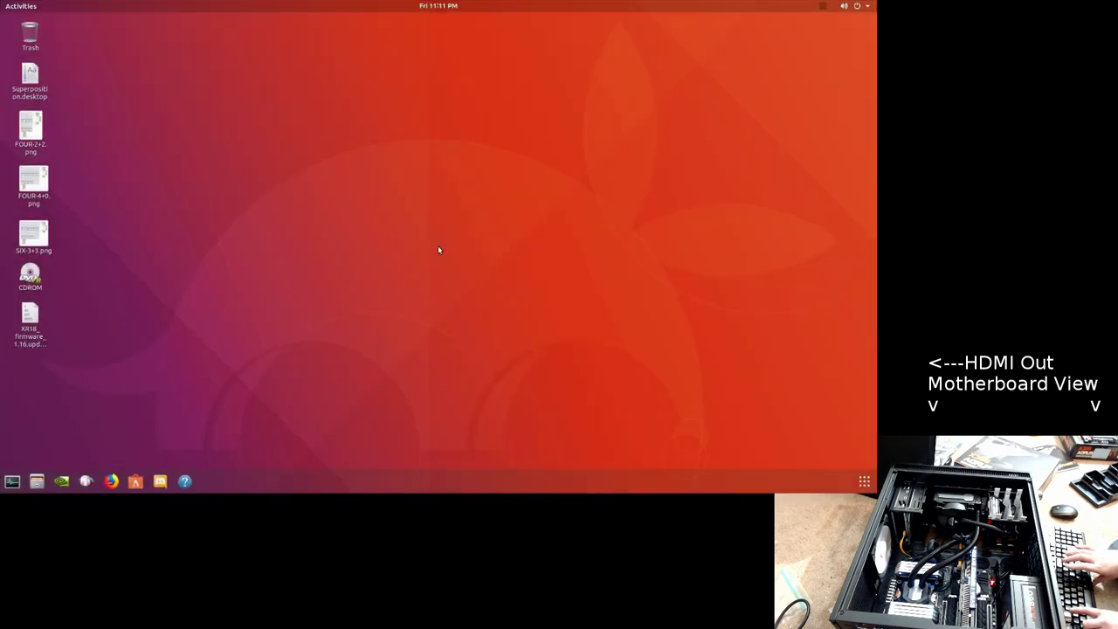
# Run lsmem (32G online) and lstopo, which shows a 31GB machine in two NUMA nodes
pyautogui.hotkey('ctrl', 'alt', 't')
pyautogui.write('lsmem')
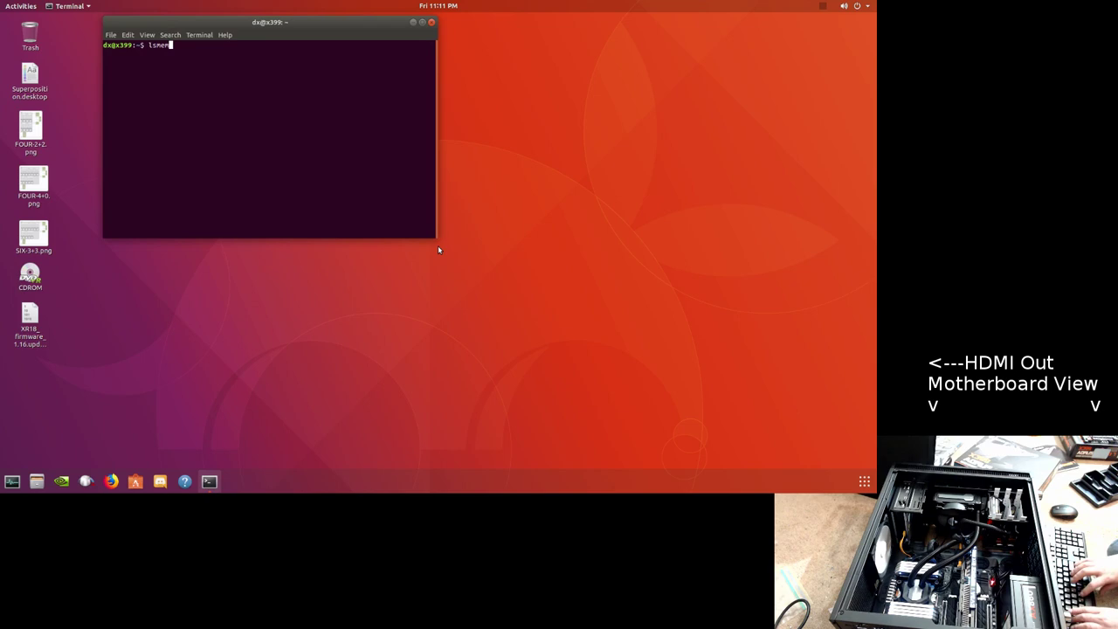
pyautogui.press('Return')
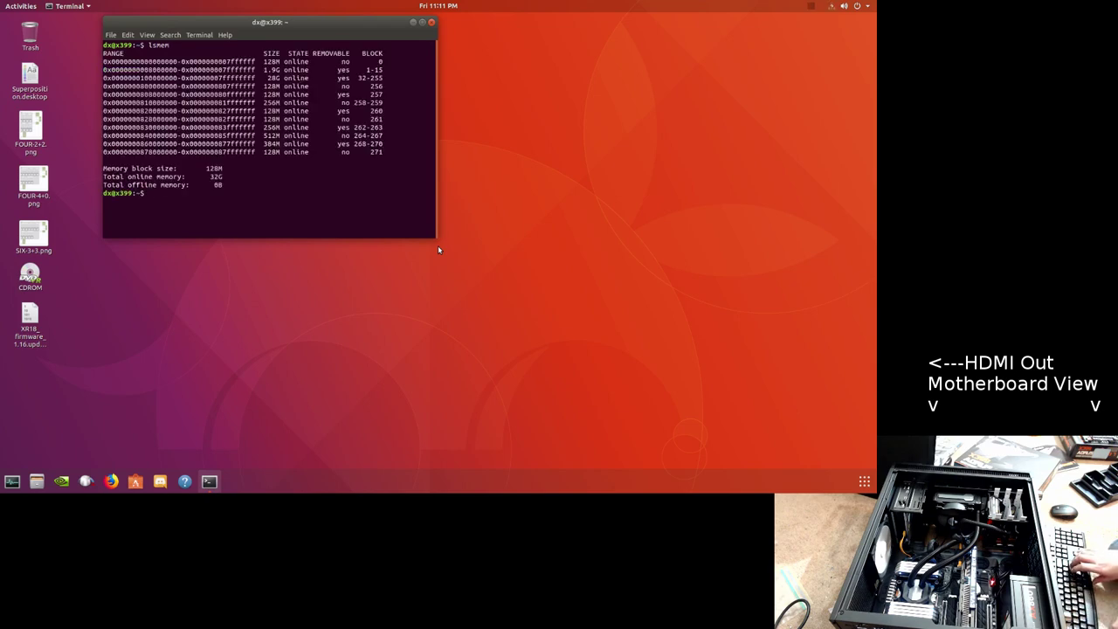
pyautogui.write('lstopo')
pyautogui.press('Return')
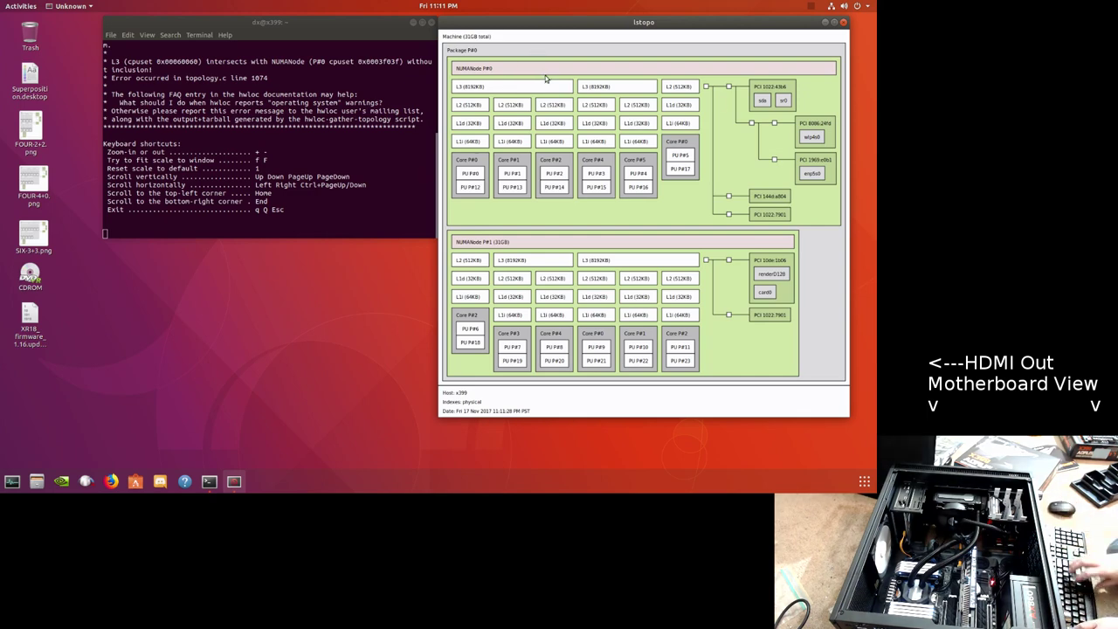
# Close lstopo with q and run dmesg to view the latest kernel log
pyautogui.write('qdmesg')
pyautogui.press('Return')
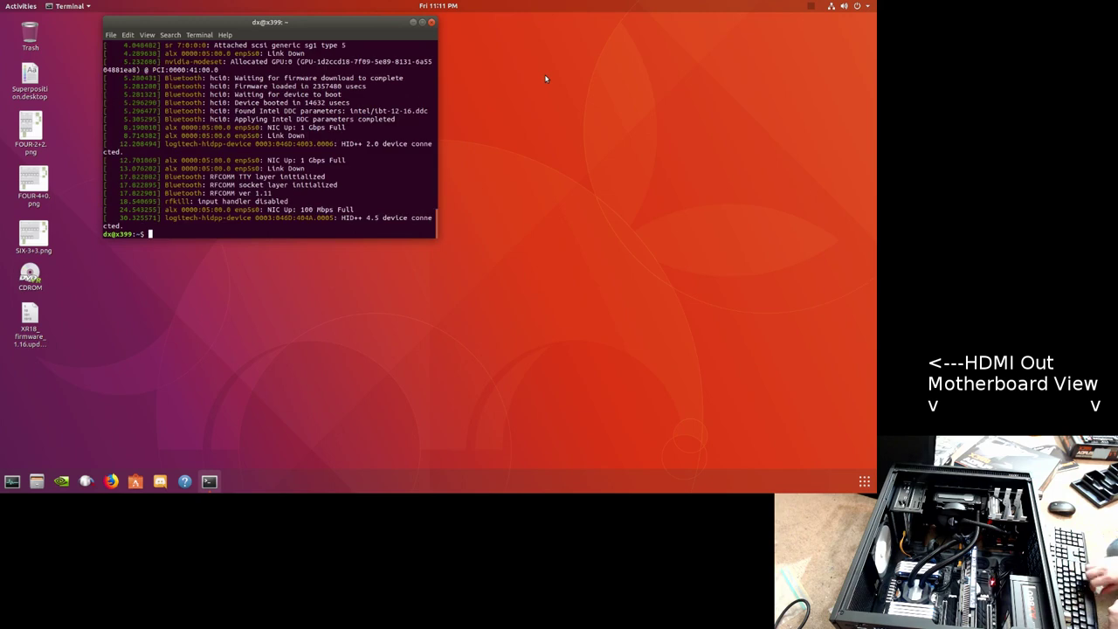